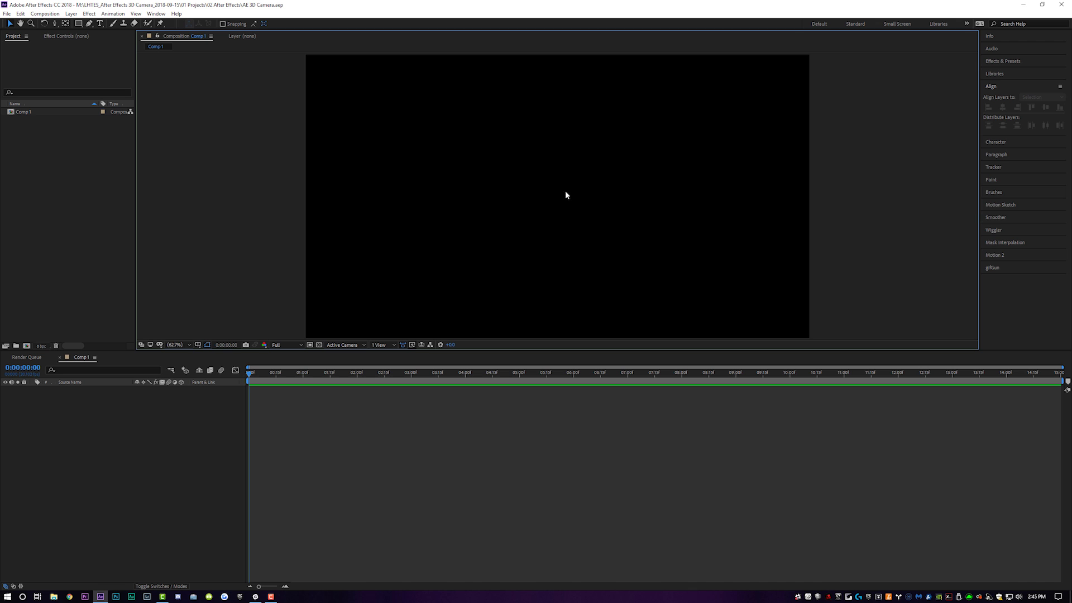
Type a white TEXT title into Comp 1 and drag it around the frame.
{"action": "left_click", "coordinate": [101, 23]}
{"action": "left_click", "coordinate": [475, 196]}
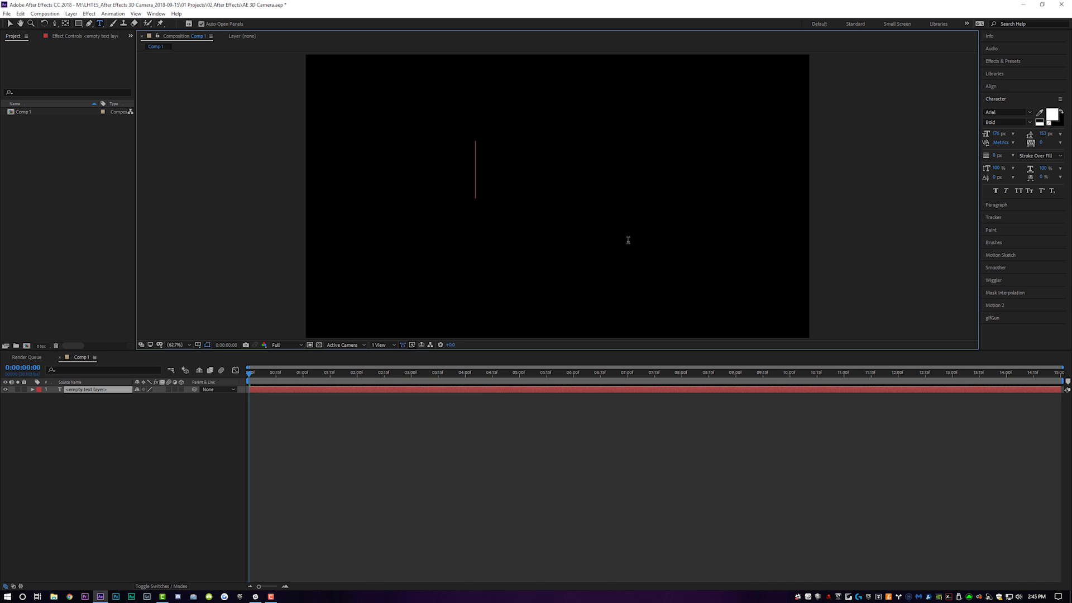
{"action": "type", "text": "TEXT"}
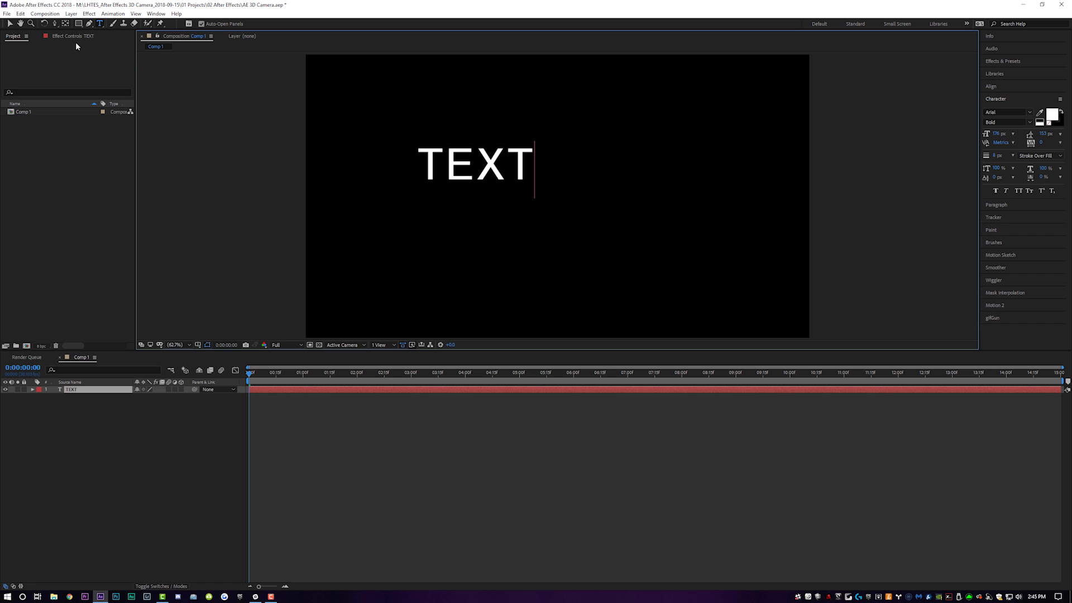
{"action": "left_click", "coordinate": [10, 24]}
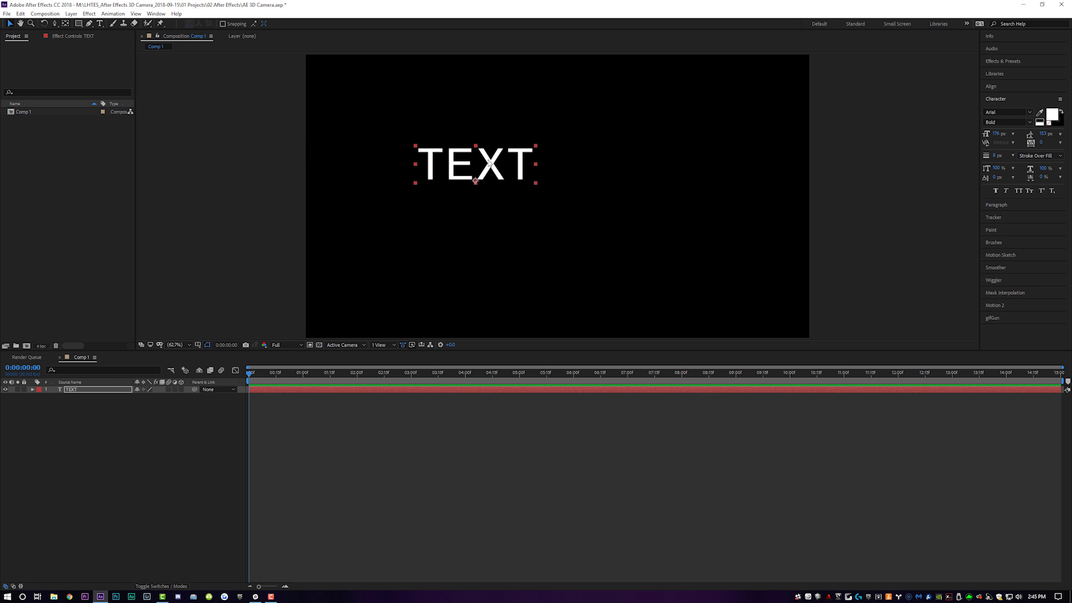
{"action": "left_click_drag", "start_coordinate": [490, 164], "coordinate": [523, 159]}
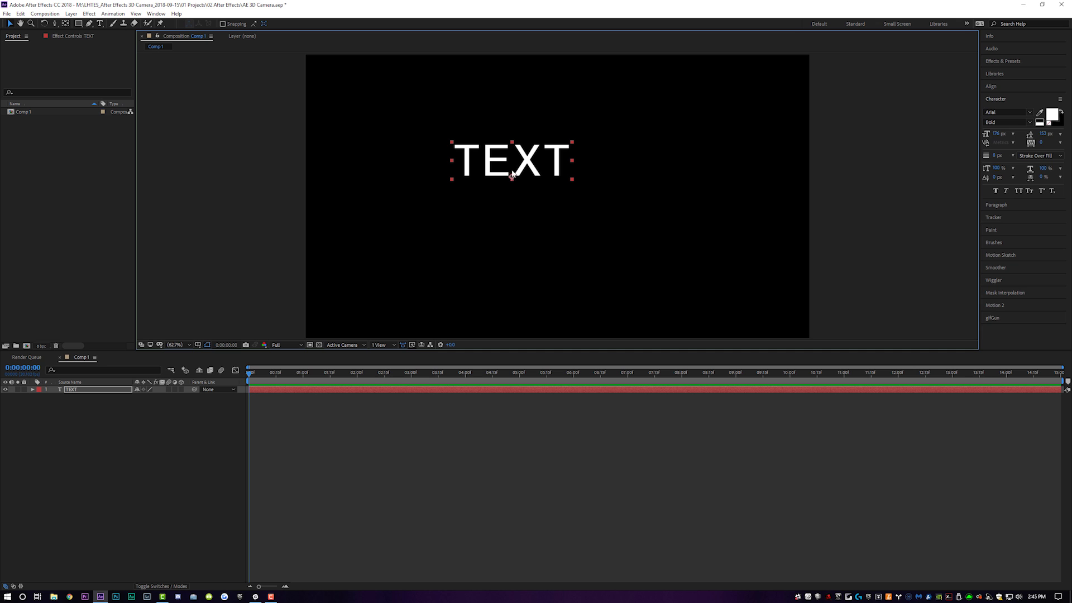
Try rotating the TEXT title, then undo so it stays upright.
{"action": "key", "text": "r"}
{"action": "left_click_drag", "start_coordinate": [148, 396], "coordinate": [178, 396]}
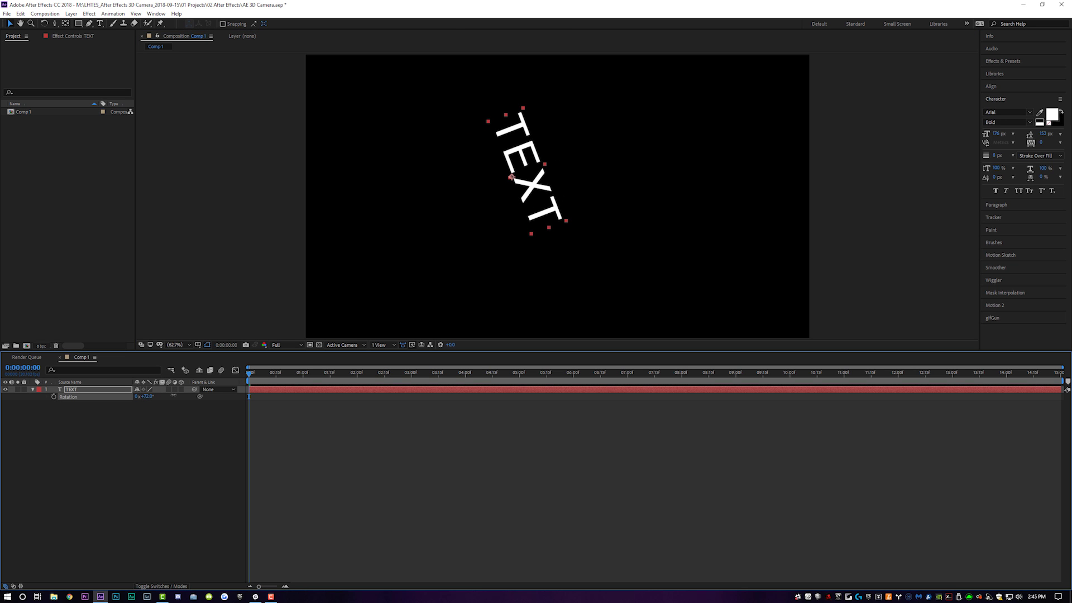
{"action": "key", "text": "ctrl+z"}
{"action": "key", "text": "ctrl+z"}
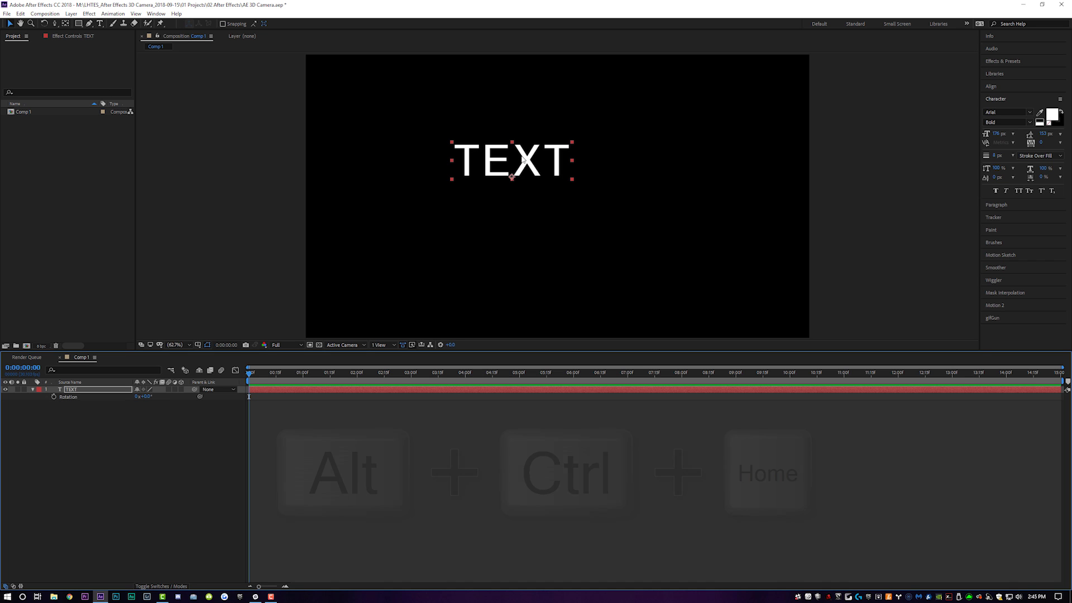
Centre TEXT's anchor point, align it to the comp centre, and tilt it clockwise.
{"action": "key", "text": "ctrl+alt+Home"}
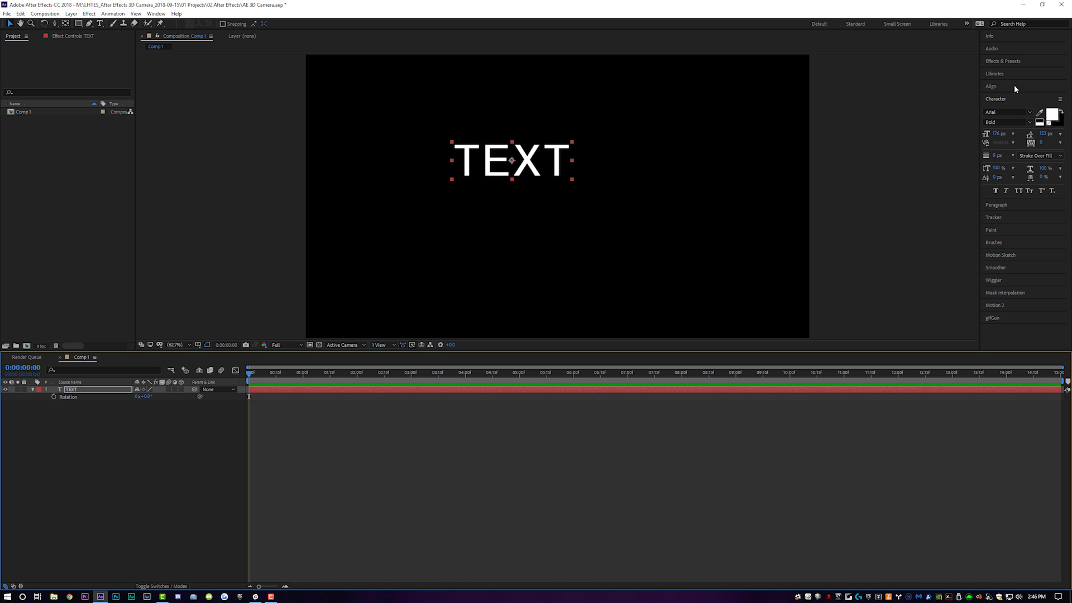
{"action": "left_click", "coordinate": [995, 87]}
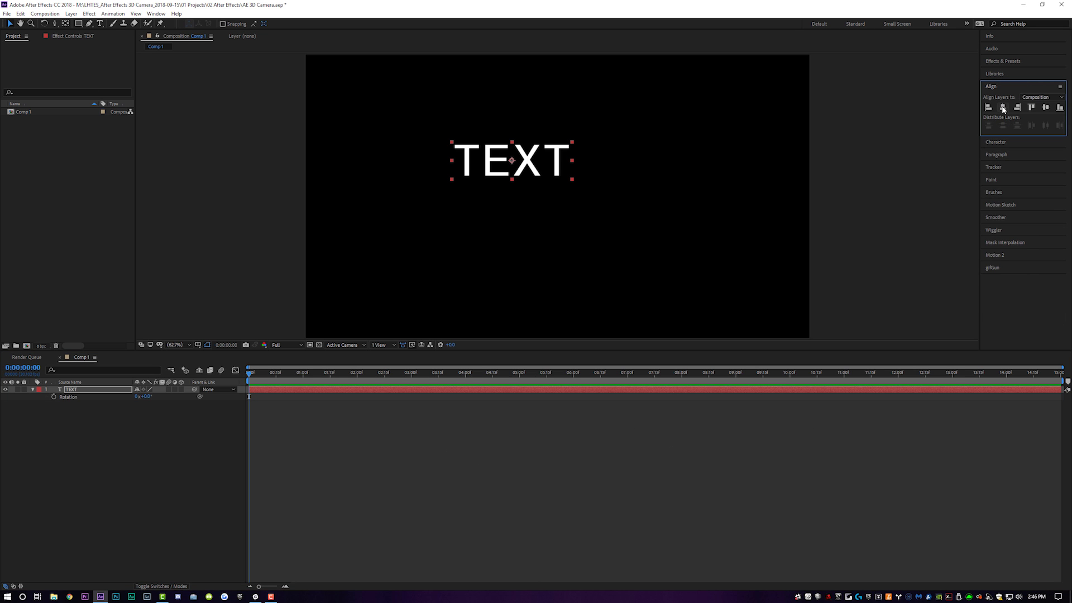
{"action": "left_click", "coordinate": [1004, 108]}
{"action": "left_click", "coordinate": [1045, 108]}
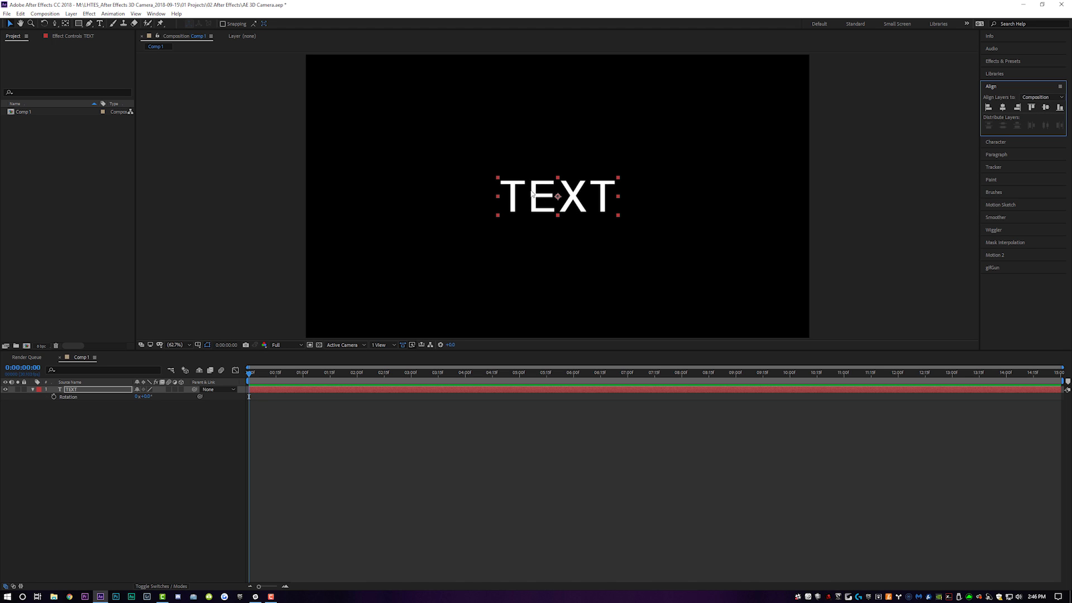
{"action": "mouse_move", "coordinate": [537, 197]}
{"action": "left_mouse_down"}
{"action": "mouse_move", "coordinate": [478, 182]}
{"action": "mouse_move", "coordinate": [648, 115]}
{"action": "mouse_move", "coordinate": [608, 183]}
{"action": "mouse_move", "coordinate": [550, 177]}
{"action": "mouse_move", "coordinate": [593, 152]}
{"action": "mouse_move", "coordinate": [576, 168]}
{"action": "mouse_move", "coordinate": [575, 194]}
{"action": "mouse_move", "coordinate": [549, 205]}
{"action": "left_mouse_up"}
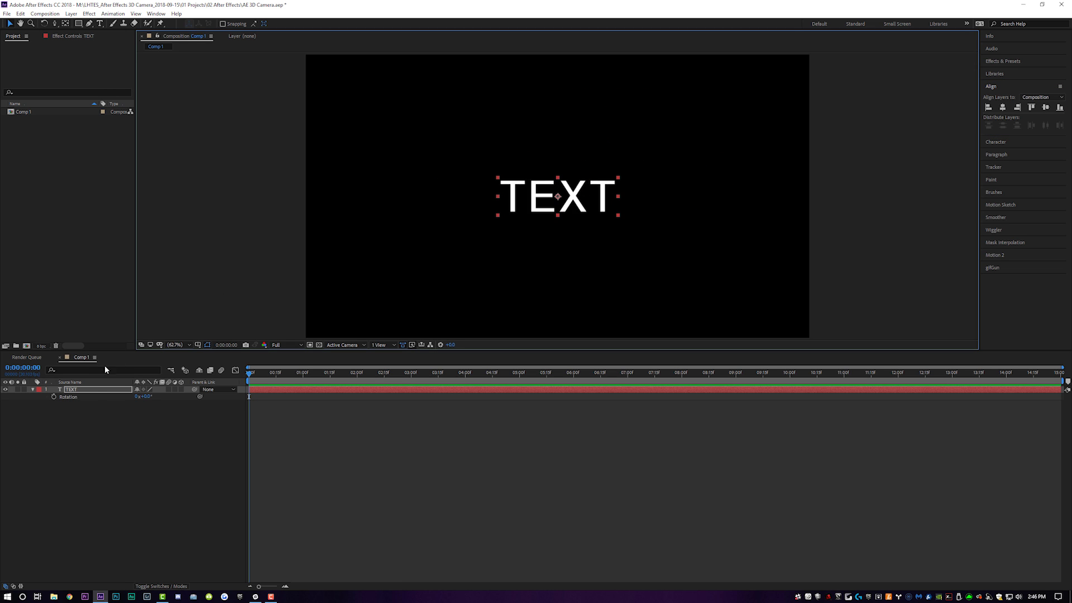
{"action": "left_click_drag", "start_coordinate": [146, 396], "coordinate": [225, 409]}
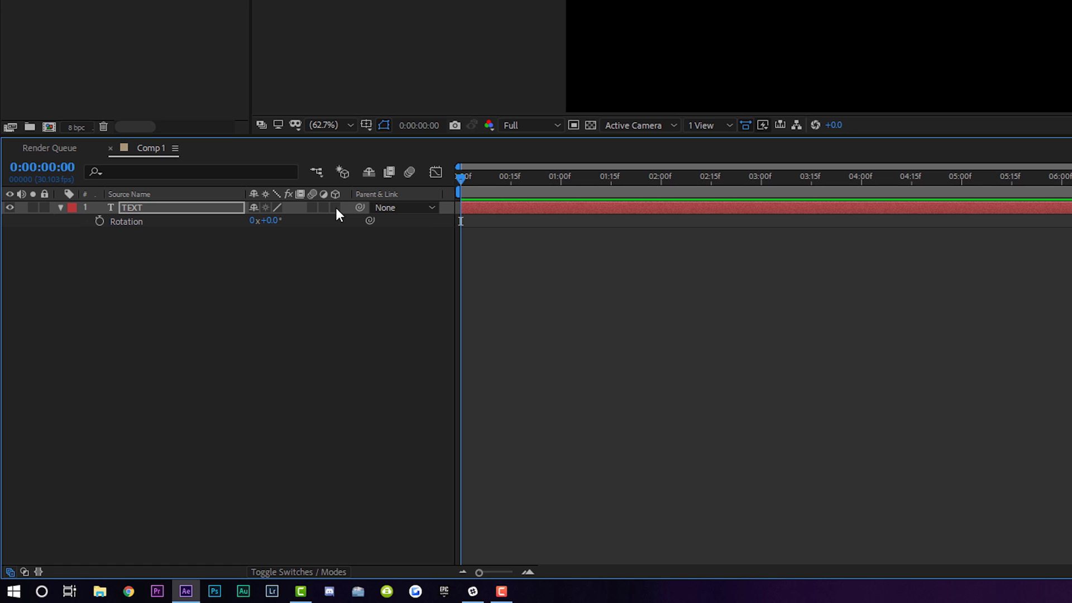
Enable the 3D Layer switch for TEXT and drag it up its Y axis and back.
{"action": "left_click", "coordinate": [284, 567]}
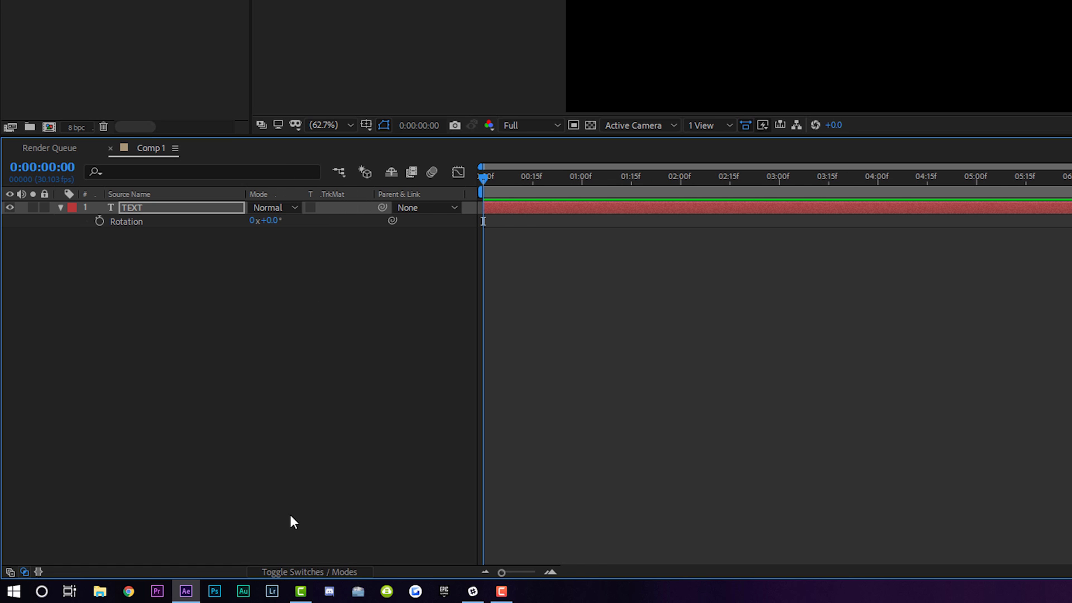
{"action": "left_click", "coordinate": [303, 569]}
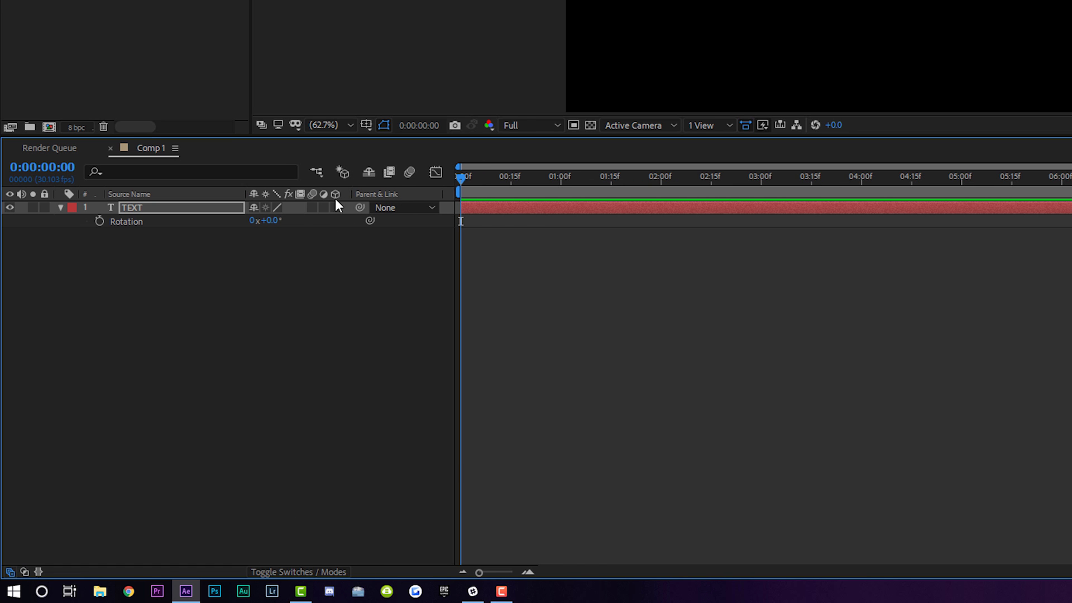
{"action": "left_click", "coordinate": [335, 207]}
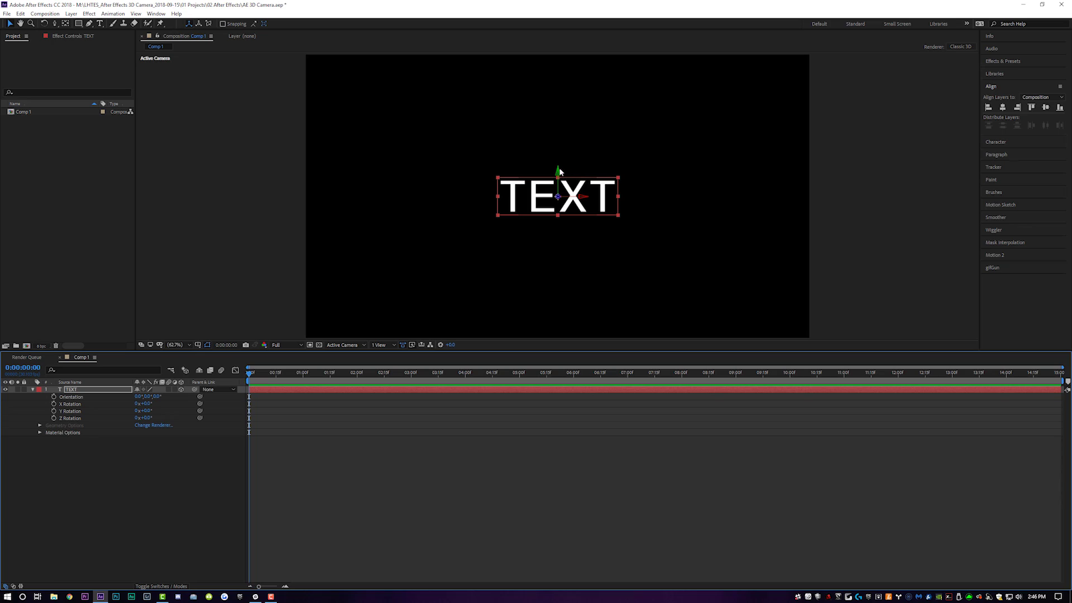
{"action": "left_click_drag", "start_coordinate": [560, 175], "coordinate": [575, 216]}
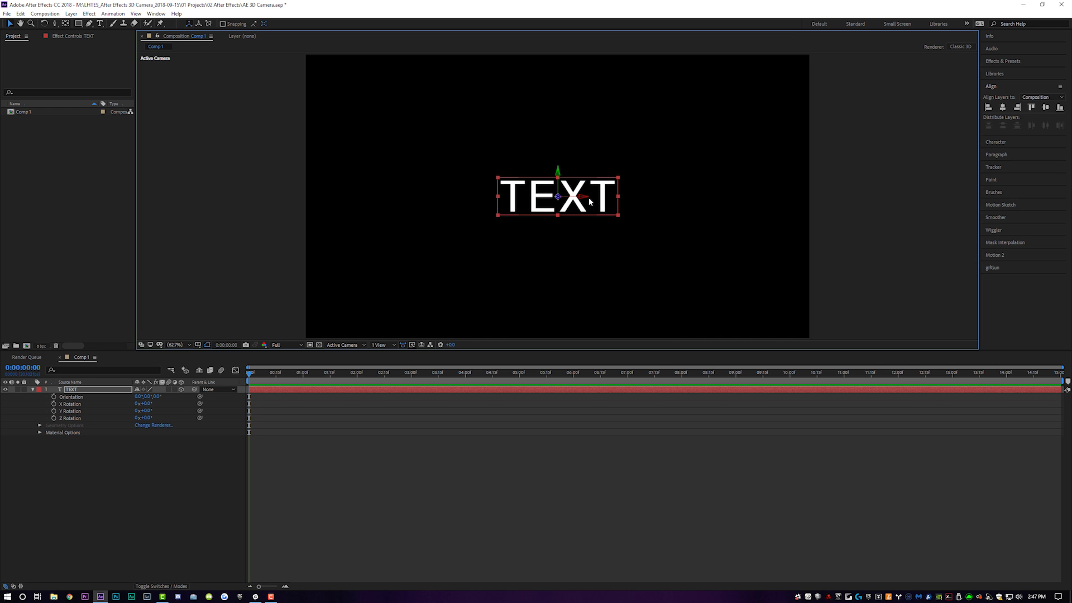
{"action": "left_click", "coordinate": [32, 389]}
Expand TEXT's Transform properties and toggle its 3D switch off and back on.
{"action": "left_click", "coordinate": [33, 389]}
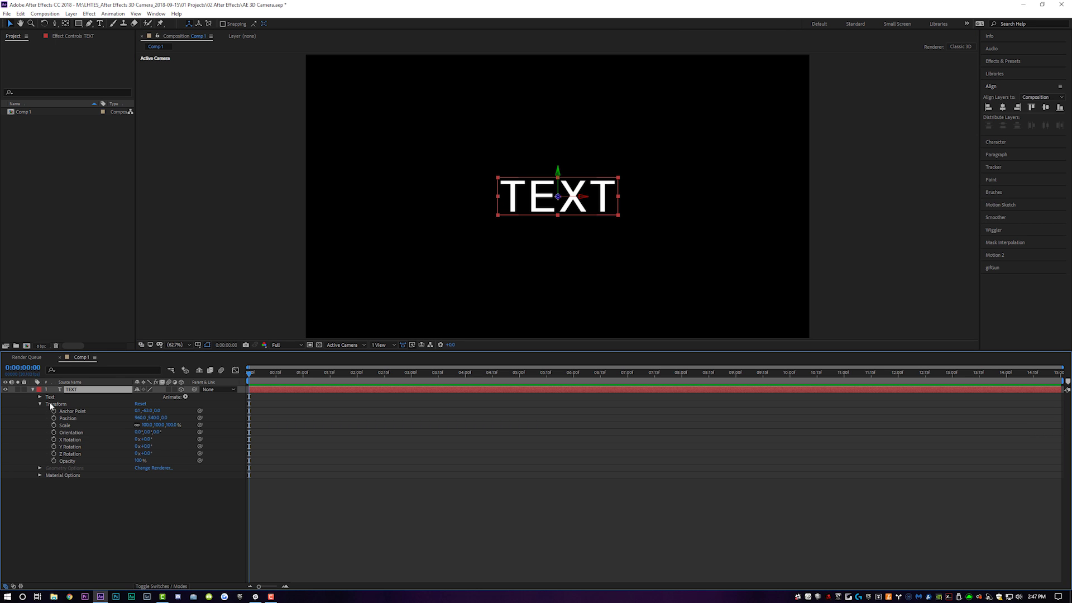
{"action": "left_click", "coordinate": [55, 404]}
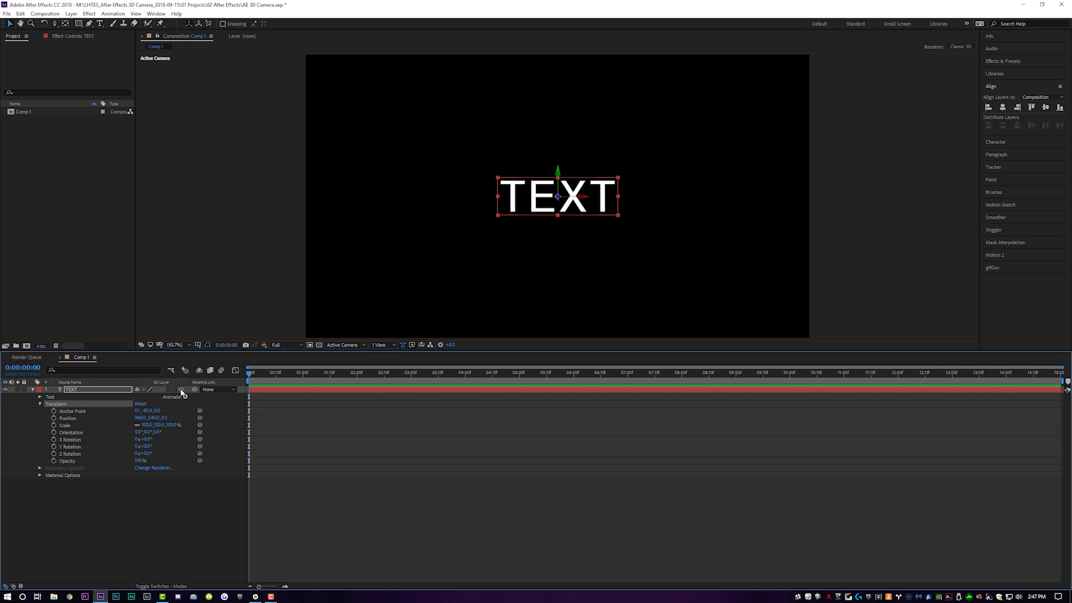
{"action": "left_click", "coordinate": [181, 389]}
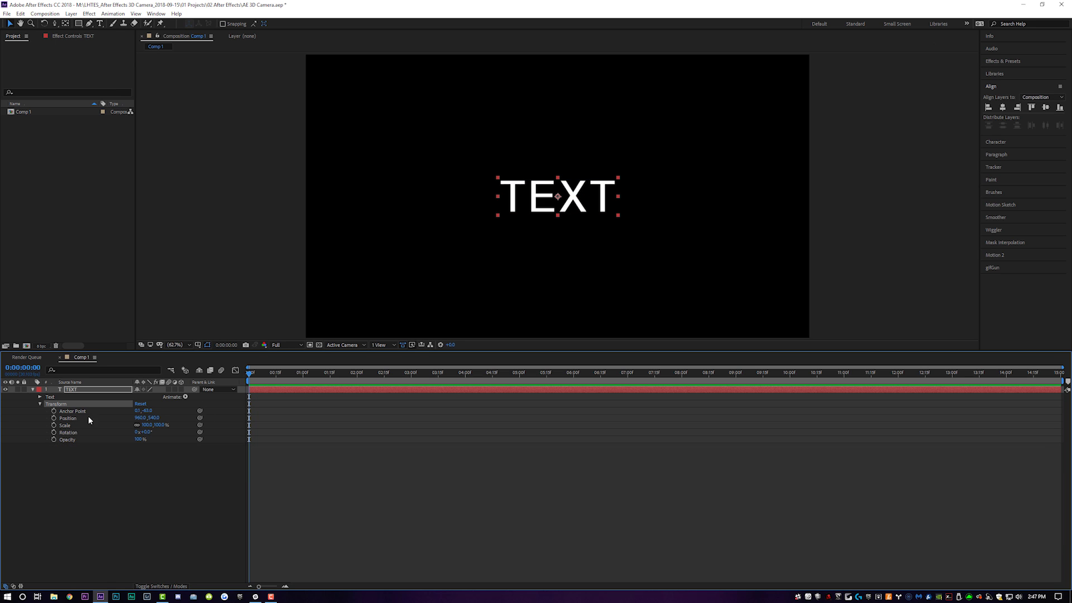
{"action": "left_click", "coordinate": [181, 389]}
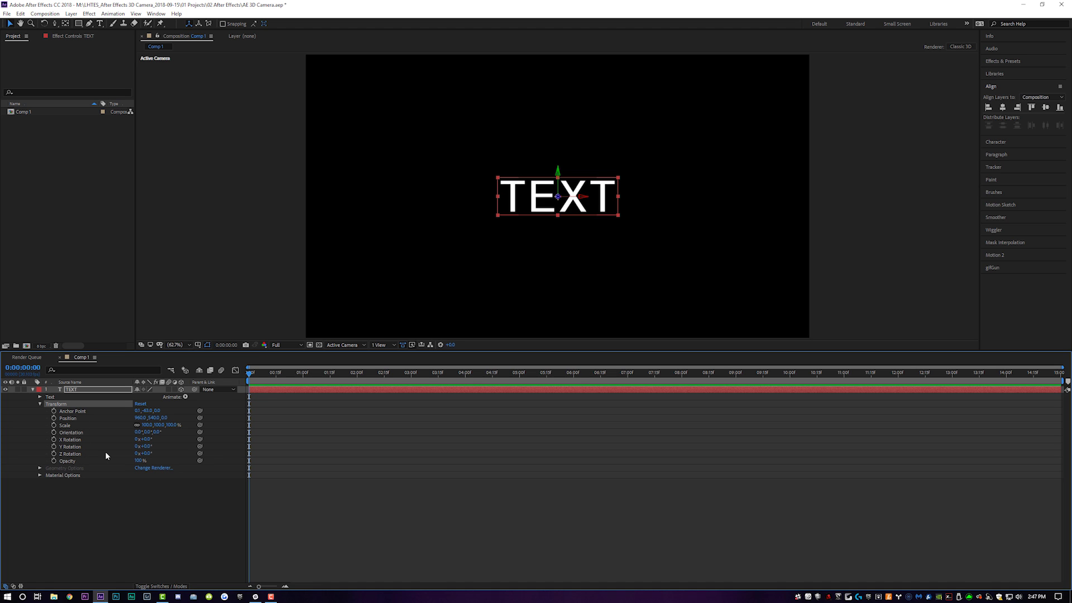
Scrub TEXT's Y and Z Rotation, reset them to 0°, and keyframe X Rotation.
{"action": "mouse_move", "coordinate": [147, 447]}
{"action": "left_mouse_down"}
{"action": "mouse_move", "coordinate": [101, 437]}
{"action": "mouse_move", "coordinate": [141, 440]}
{"action": "left_mouse_up"}
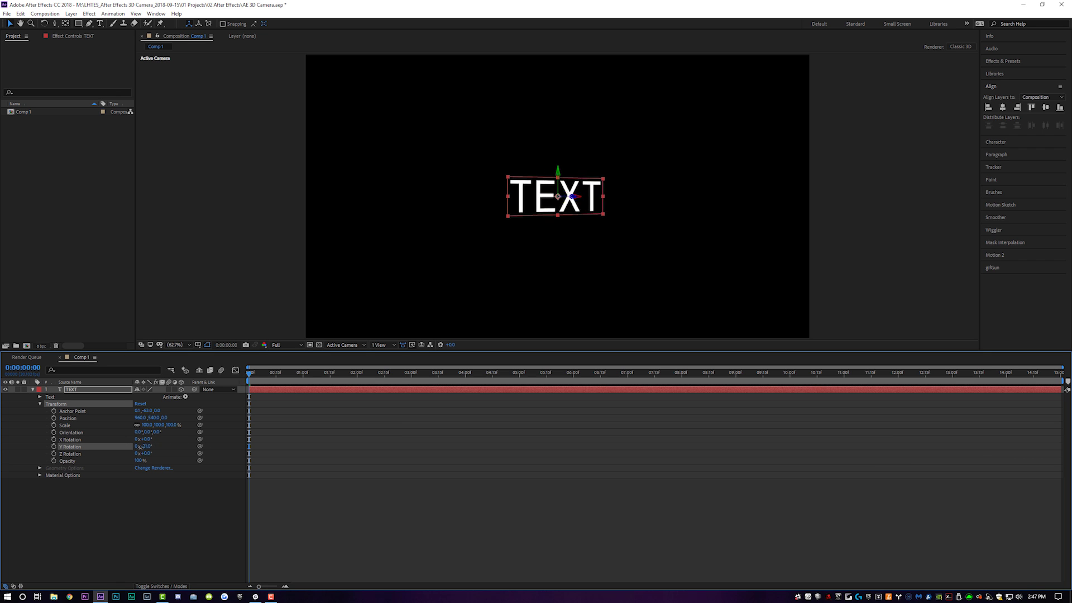
{"action": "left_click_drag", "start_coordinate": [141, 446], "coordinate": [163, 440]}
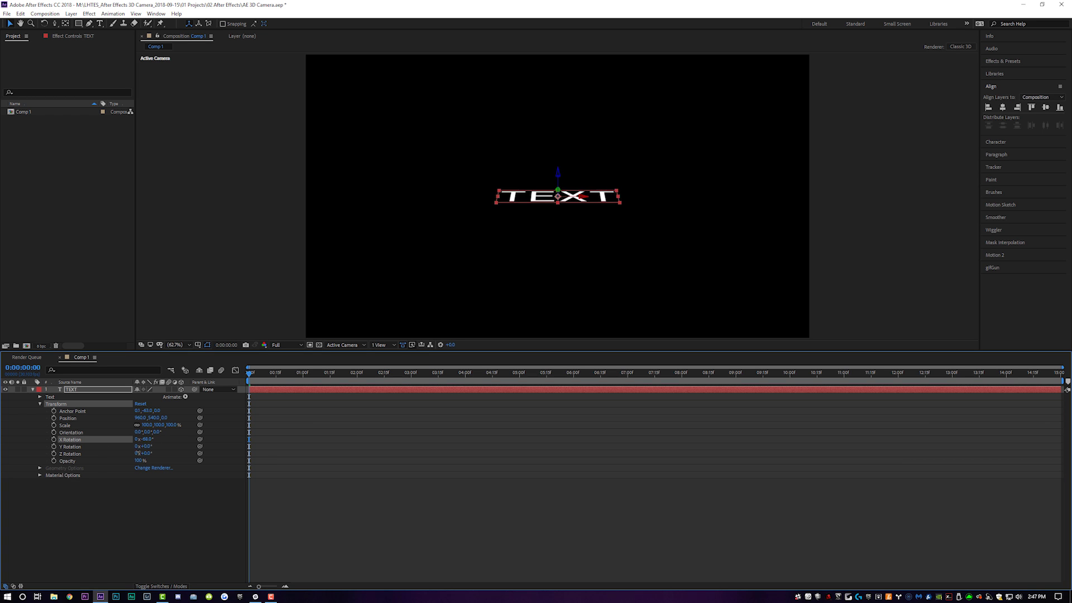
{"action": "key", "text": "ctrl+z"}
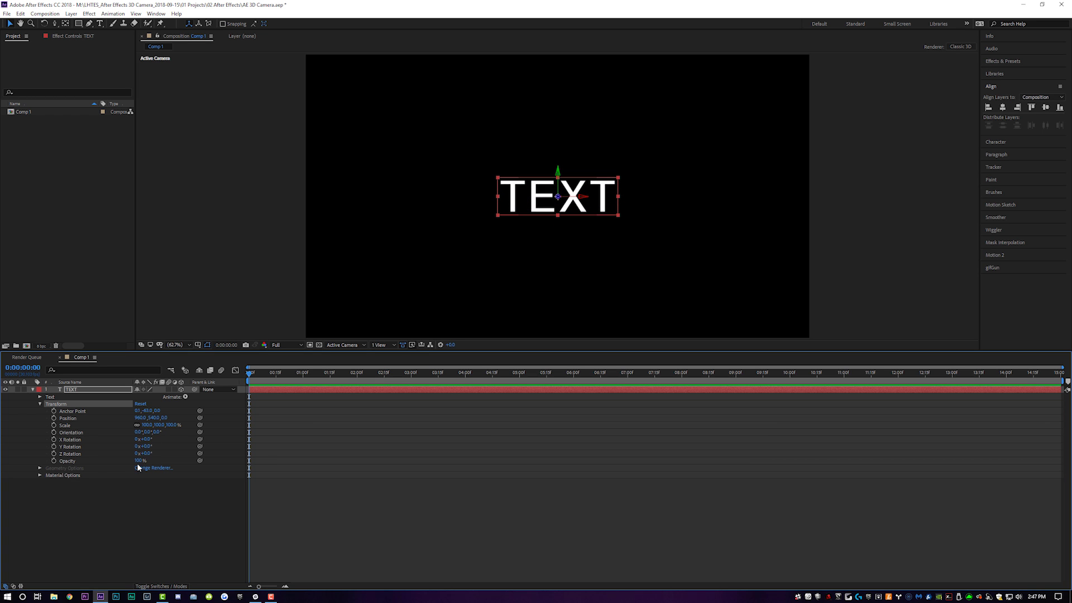
{"action": "left_click_drag", "start_coordinate": [144, 454], "coordinate": [230, 461]}
{"action": "key", "text": "ctrl+z"}
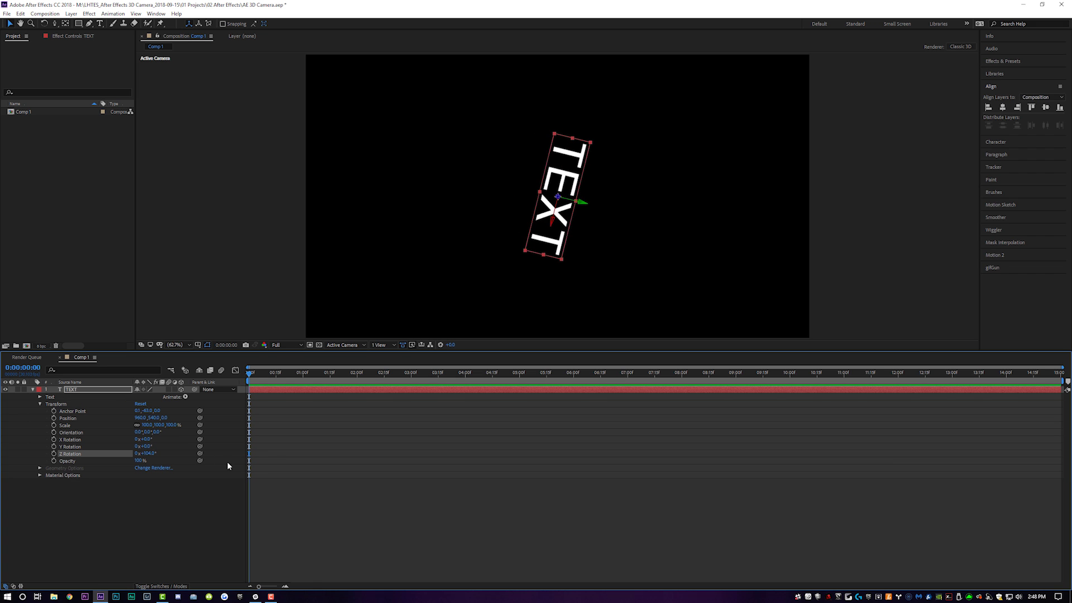
{"action": "left_click", "coordinate": [54, 439]}
Keyframe Y and Z Rotation at 0:00, turn Y to 27° at 0:29, preview, then delete keyframes.
{"action": "left_click", "coordinate": [54, 447]}
{"action": "left_click", "coordinate": [54, 453]}
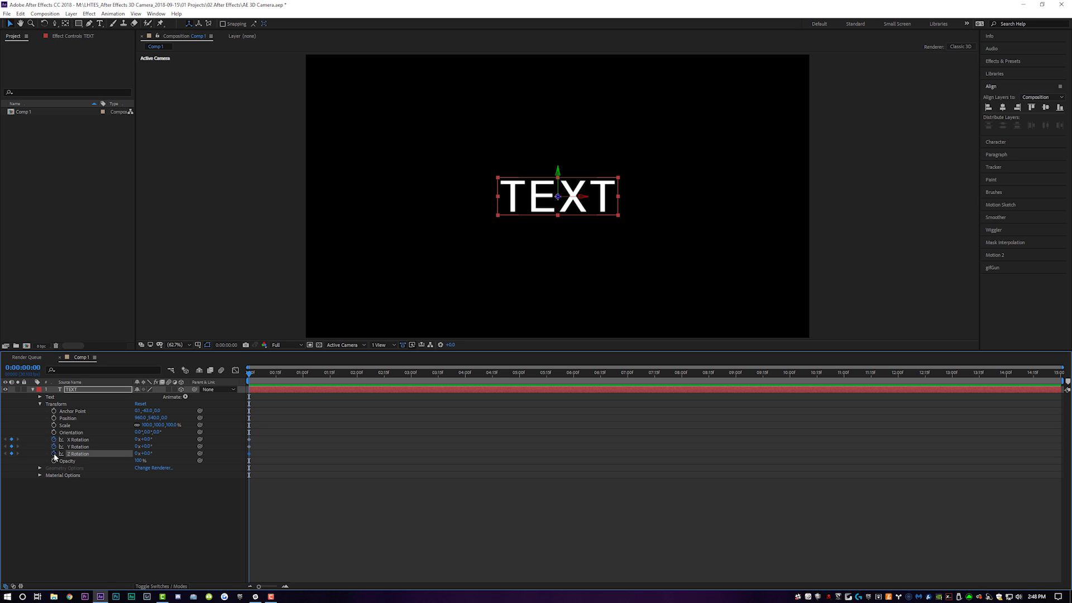
{"action": "left_click_drag", "start_coordinate": [269, 381], "coordinate": [303, 381]}
{"action": "mouse_move", "coordinate": [146, 447]}
{"action": "left_mouse_down"}
{"action": "mouse_move", "coordinate": [160, 439]}
{"action": "mouse_move", "coordinate": [143, 453]}
{"action": "left_mouse_up"}
{"action": "key", "text": "Home"}
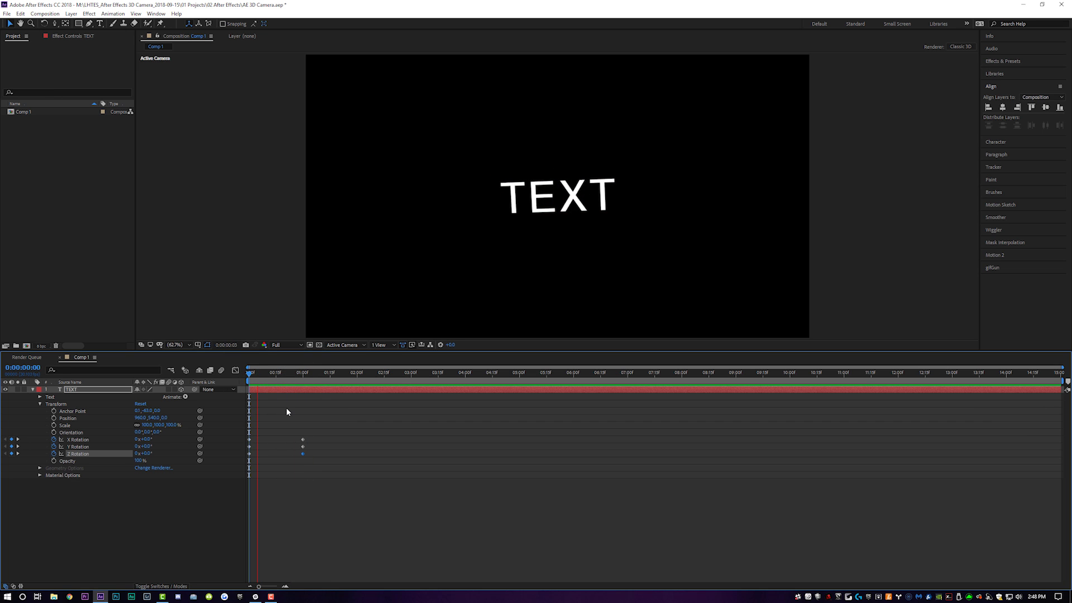
{"action": "key", "text": "space"}
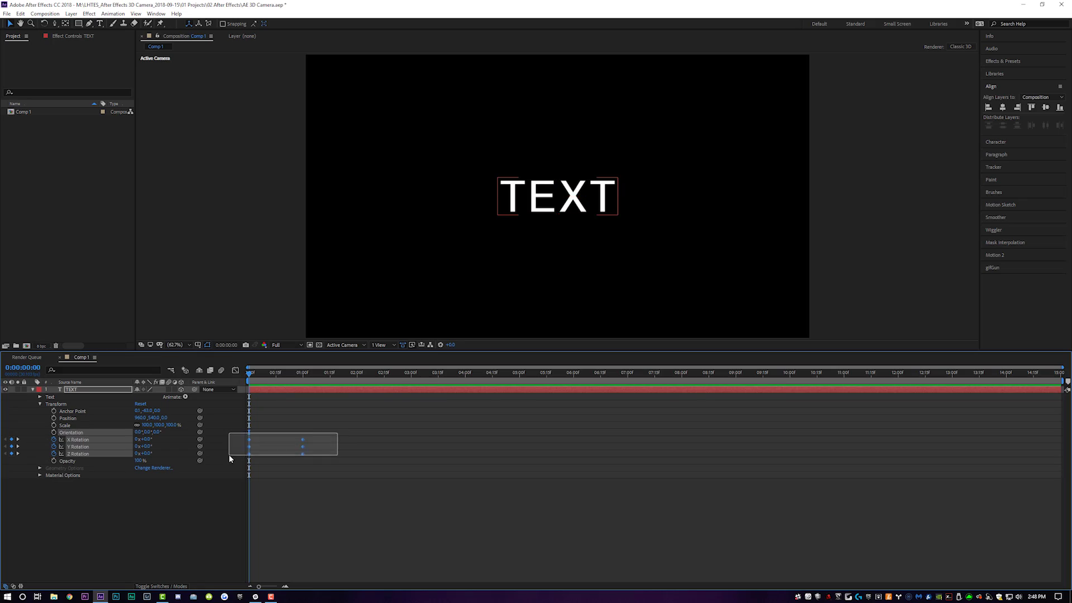
{"action": "key", "text": "Delete"}
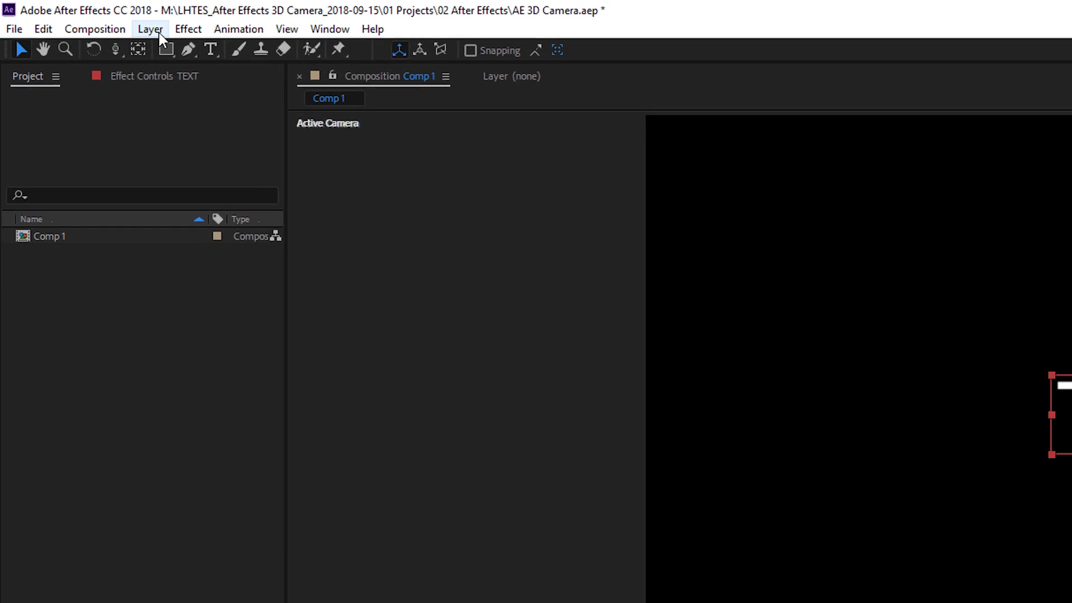
{"action": "left_click", "coordinate": [73, 14]}
{"action": "mouse_move", "coordinate": [87, 25]}
{"action": "left_click", "coordinate": [477, 109]}
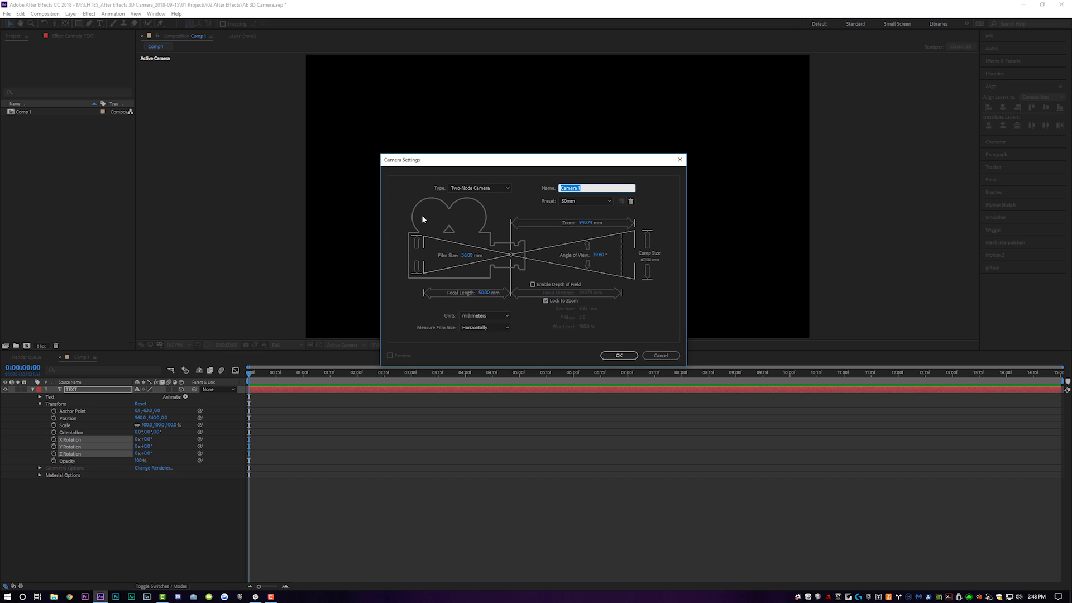
{"action": "left_click", "coordinate": [584, 202]}
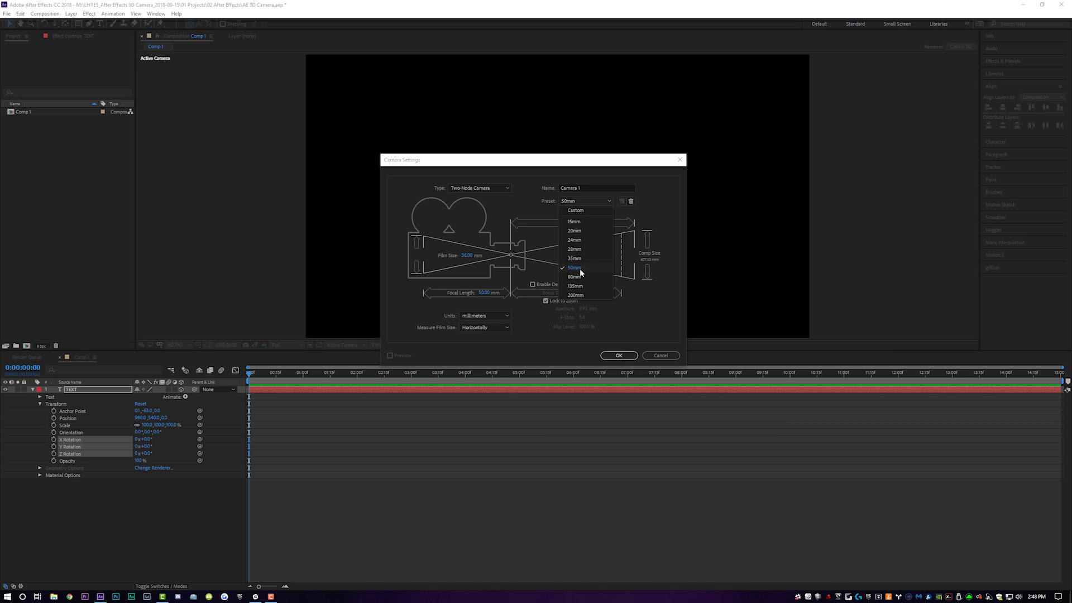
{"action": "left_click", "coordinate": [580, 269]}
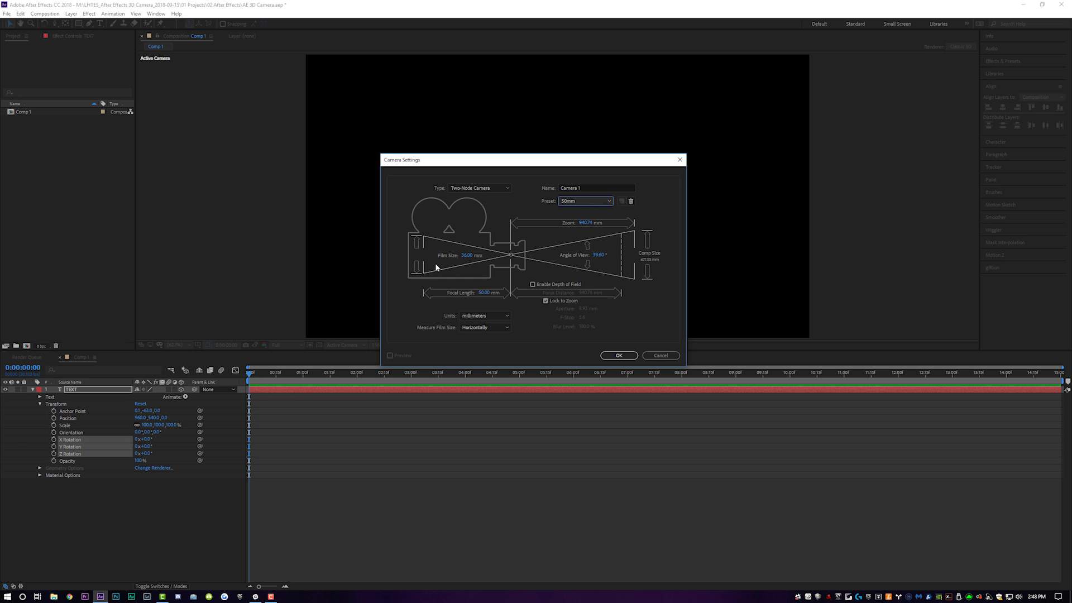
{"action": "left_click", "coordinate": [619, 357]}
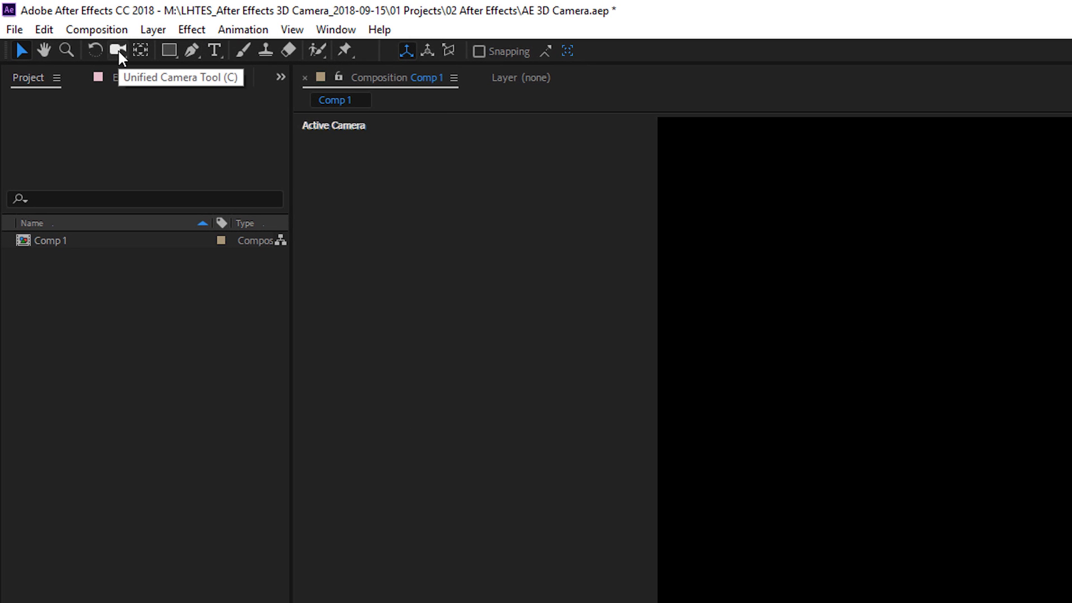
{"action": "left_click", "coordinate": [118, 49]}
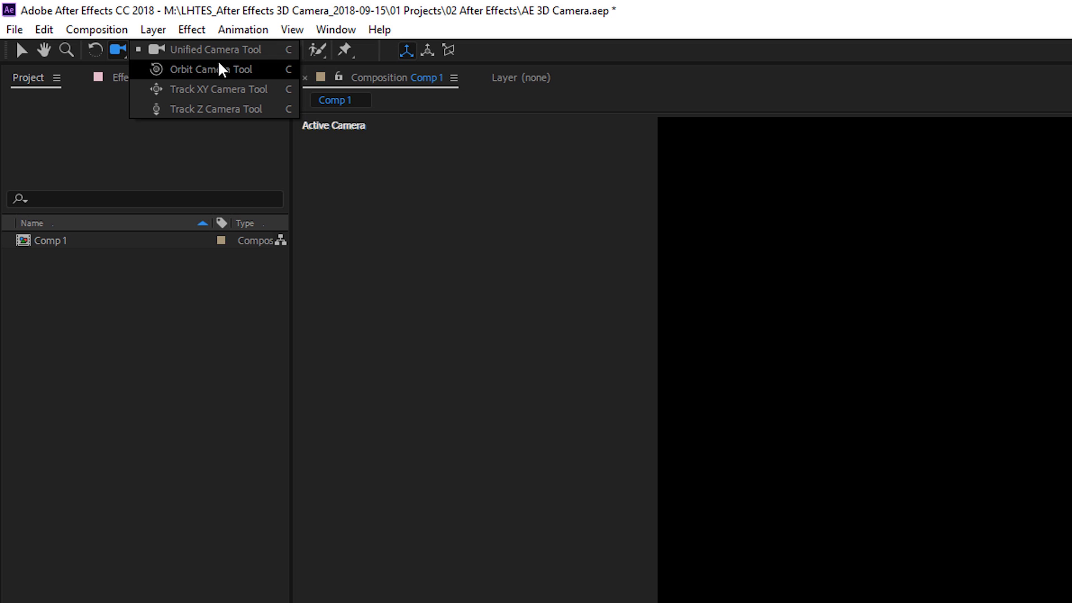
Orbit the camera around the TEXT layer through several angles.
{"action": "left_click", "coordinate": [213, 70]}
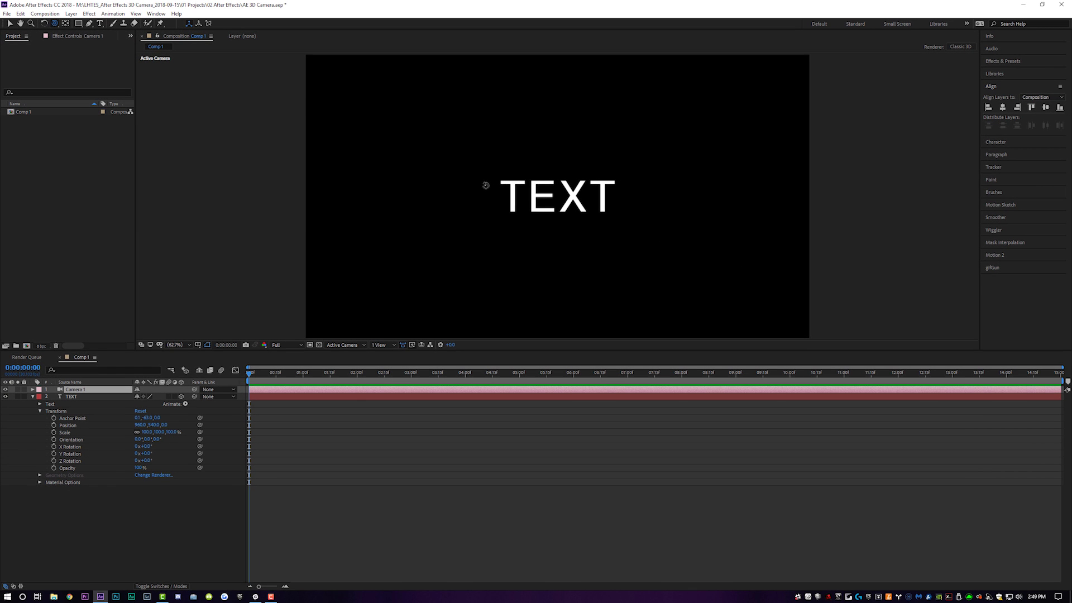
{"action": "left_click_drag", "start_coordinate": [486, 185], "coordinate": [402, 174]}
{"action": "left_click_drag", "start_coordinate": [439, 206], "coordinate": [512, 183]}
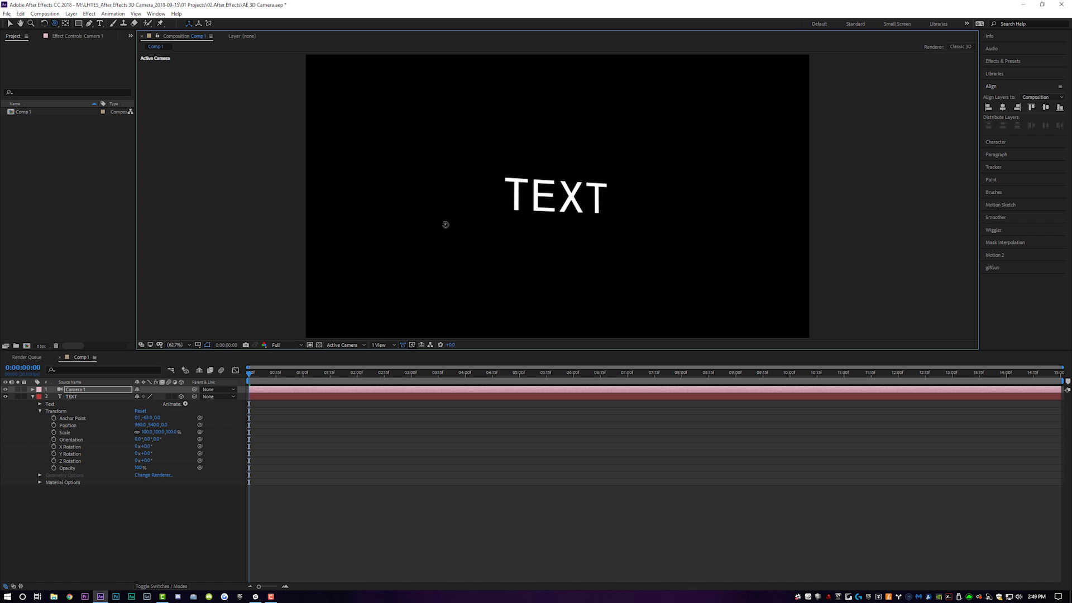
{"action": "left_click_drag", "start_coordinate": [445, 224], "coordinate": [445, 224]}
{"action": "left_click_drag", "start_coordinate": [548, 255], "coordinate": [518, 235]}
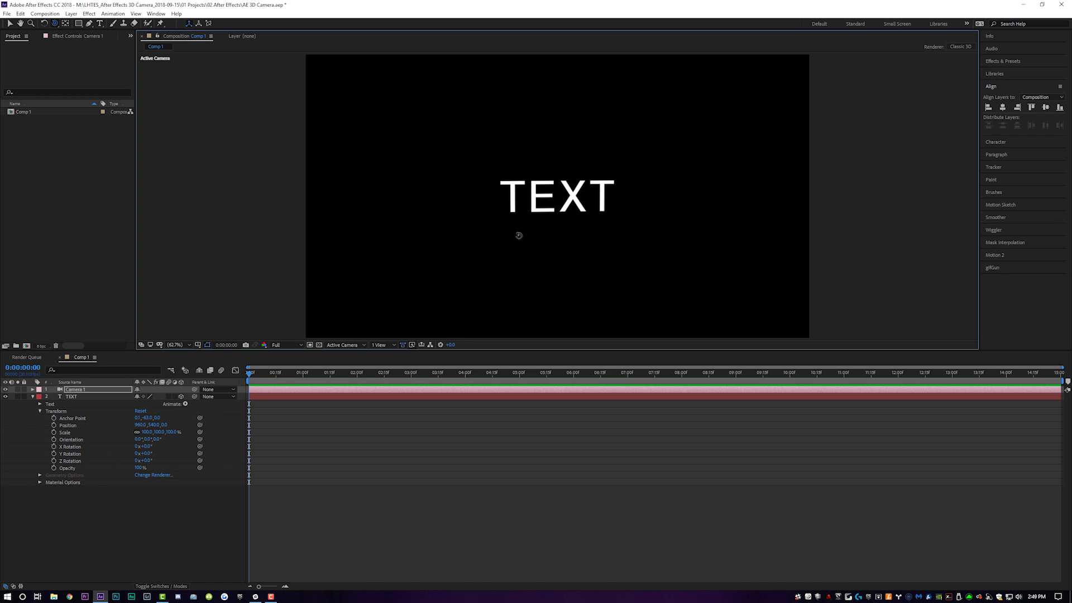
Pan the camera with Track XY so TEXT sits higher, and select Camera 1.
{"action": "left_click", "coordinate": [56, 23]}
{"action": "left_click", "coordinate": [98, 41]}
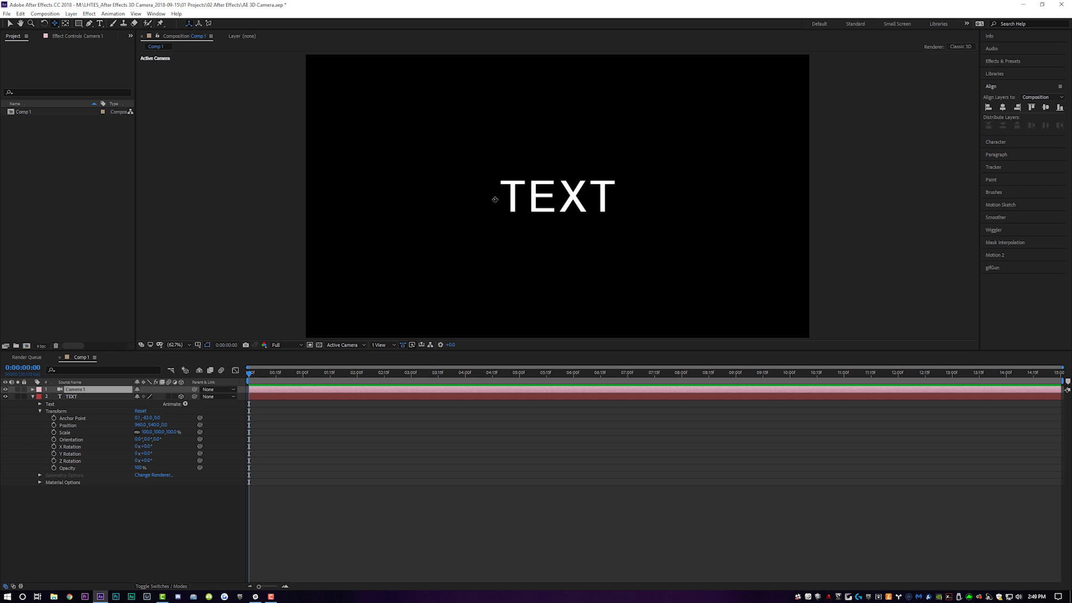
{"action": "mouse_move", "coordinate": [494, 200]}
{"action": "left_mouse_down"}
{"action": "mouse_move", "coordinate": [625, 199]}
{"action": "mouse_move", "coordinate": [424, 199]}
{"action": "mouse_move", "coordinate": [486, 142]}
{"action": "mouse_move", "coordinate": [496, 200]}
{"action": "mouse_move", "coordinate": [488, 173]}
{"action": "mouse_move", "coordinate": [484, 189]}
{"action": "mouse_move", "coordinate": [489, 179]}
{"action": "left_mouse_up"}
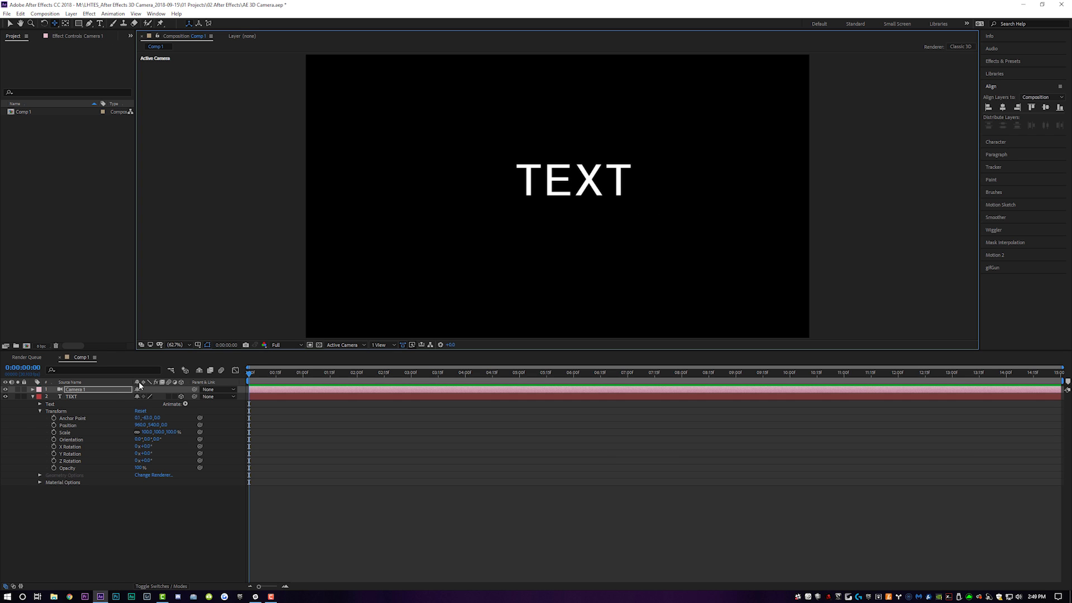
{"action": "left_click", "coordinate": [83, 391]}
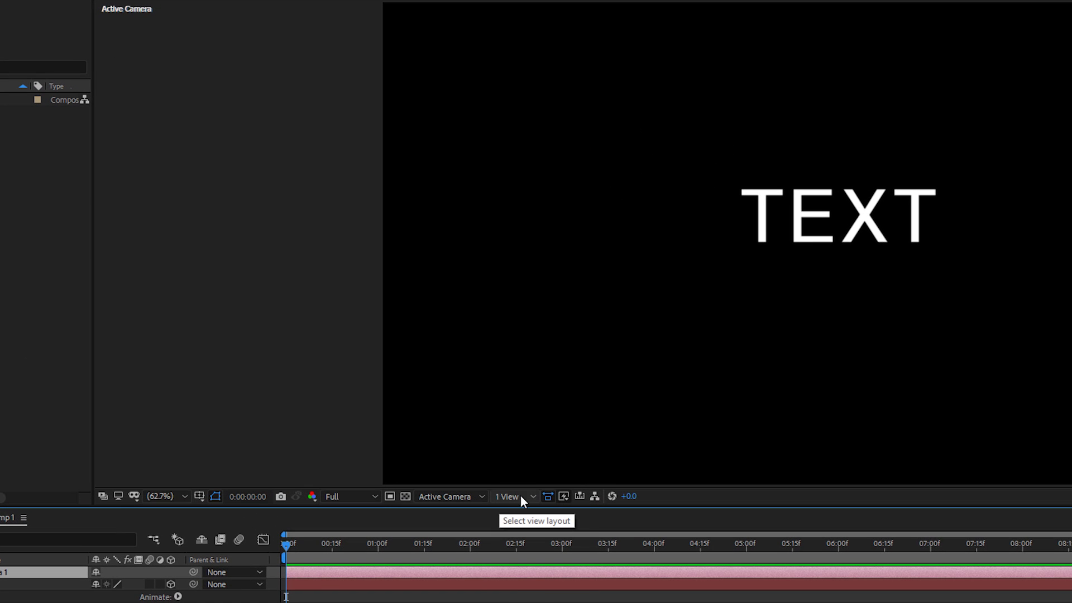
{"action": "left_click", "coordinate": [520, 495]}
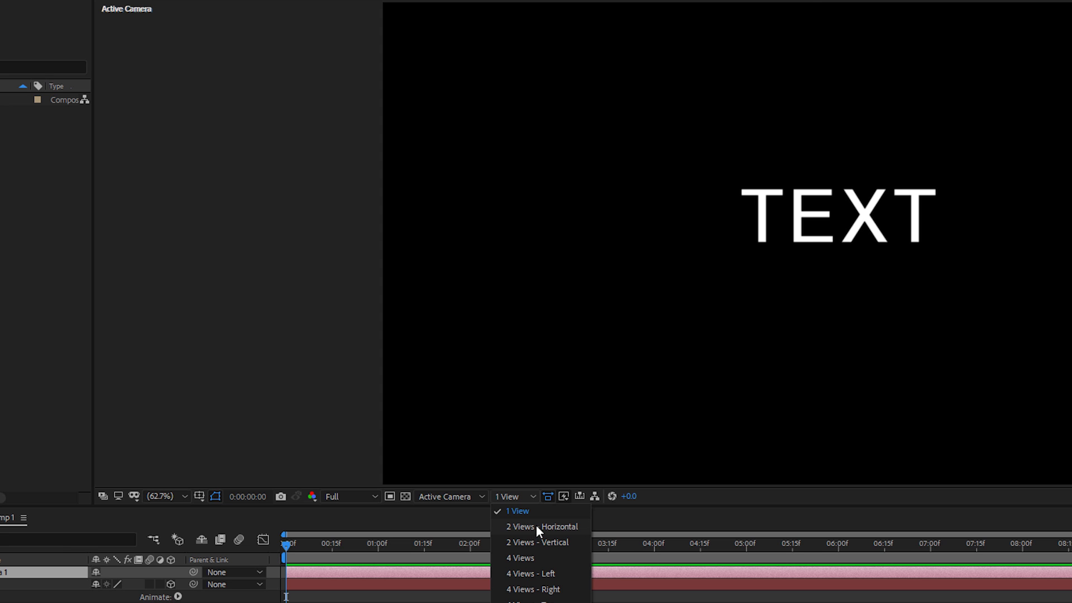
Split the viewer into Top and Active Camera views and pan the camera across TEXT.
{"action": "left_click", "coordinate": [536, 527]}
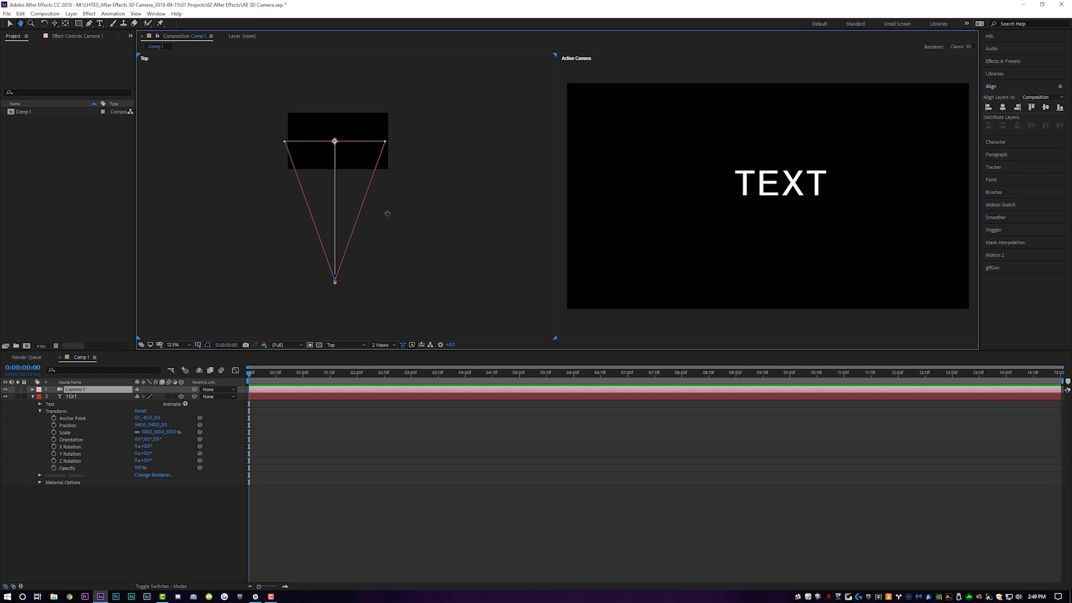
{"action": "scroll", "coordinate": [354, 292], "scroll_direction": "up", "scroll_amount": 4}
{"action": "key", "text": "h"}
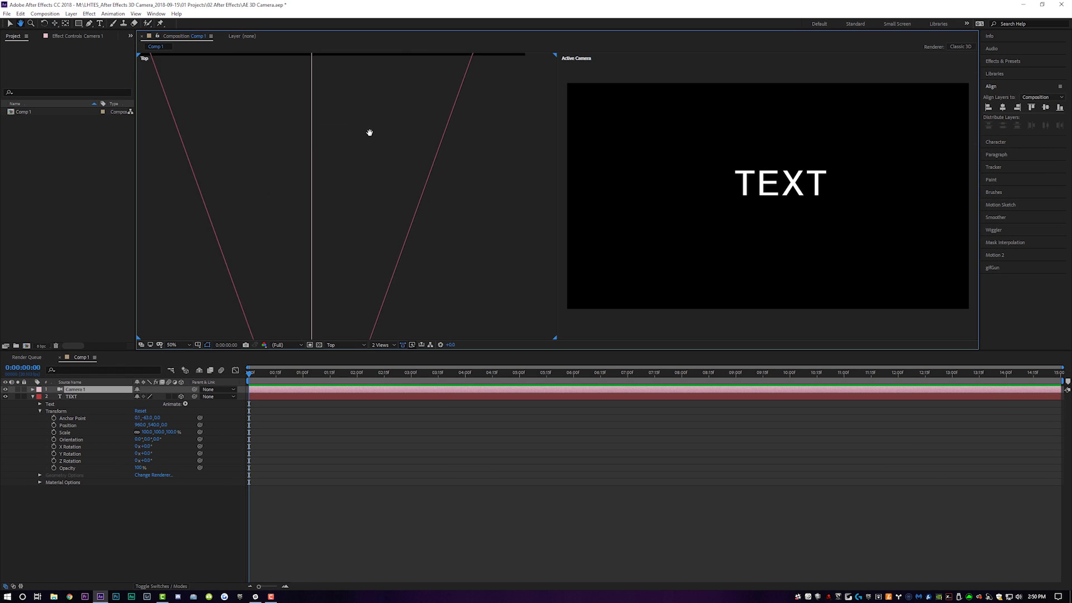
{"action": "scroll", "coordinate": [368, 132], "scroll_direction": "down", "scroll_amount": 5}
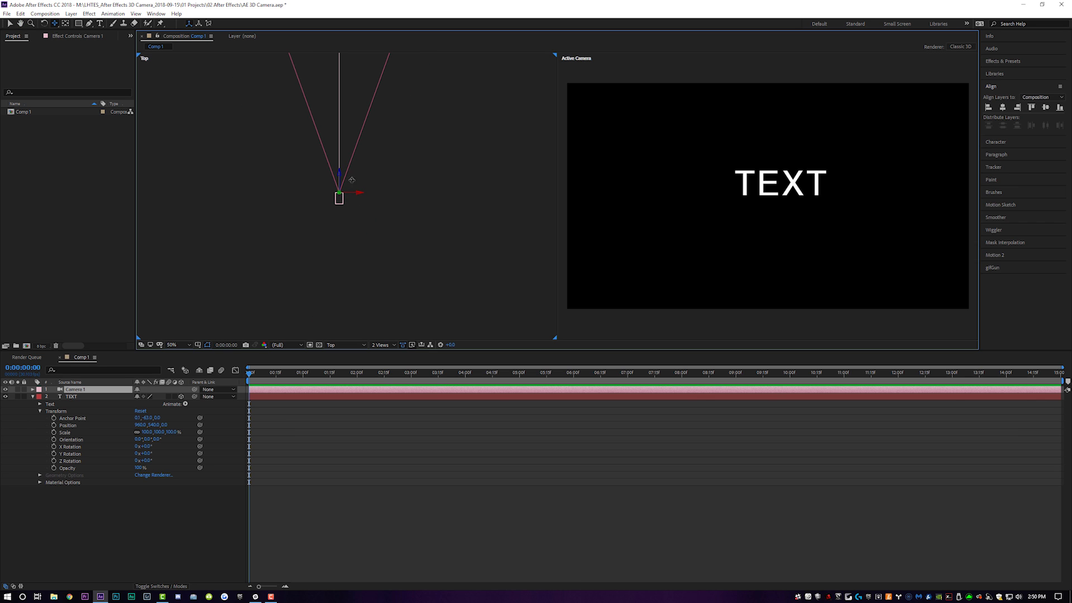
{"action": "scroll", "coordinate": [355, 196], "scroll_direction": "down", "scroll_amount": 4}
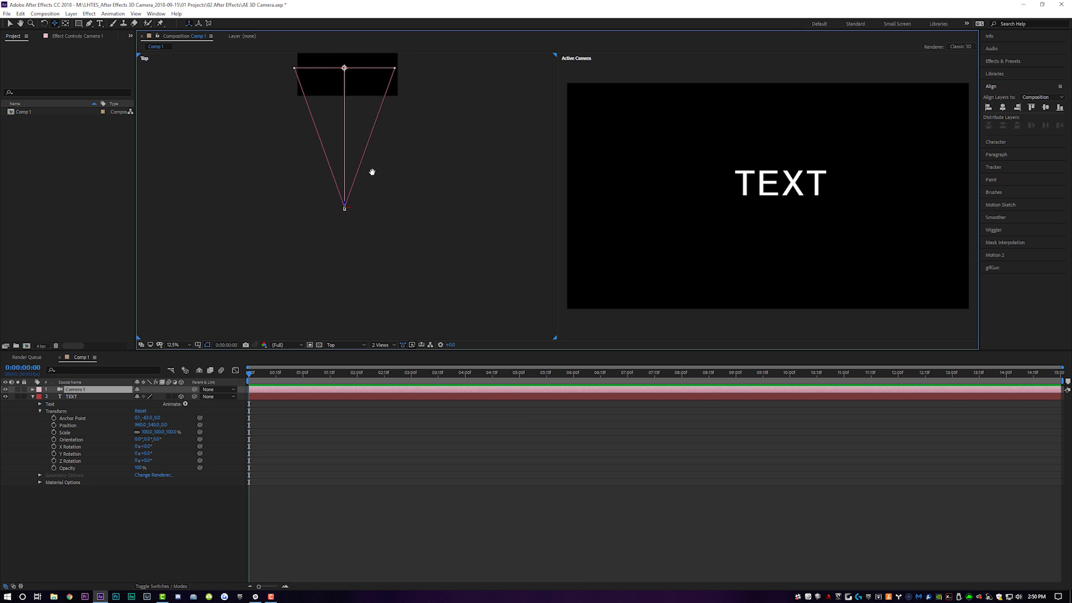
{"action": "scroll", "coordinate": [354, 132], "scroll_direction": "up", "scroll_amount": 2}
{"action": "left_click_drag", "start_coordinate": [752, 198], "coordinate": [729, 210]}
Dolly the camera toward TEXT with Track Z, then back so TEXT shrinks.
{"action": "left_click", "coordinate": [54, 23]}
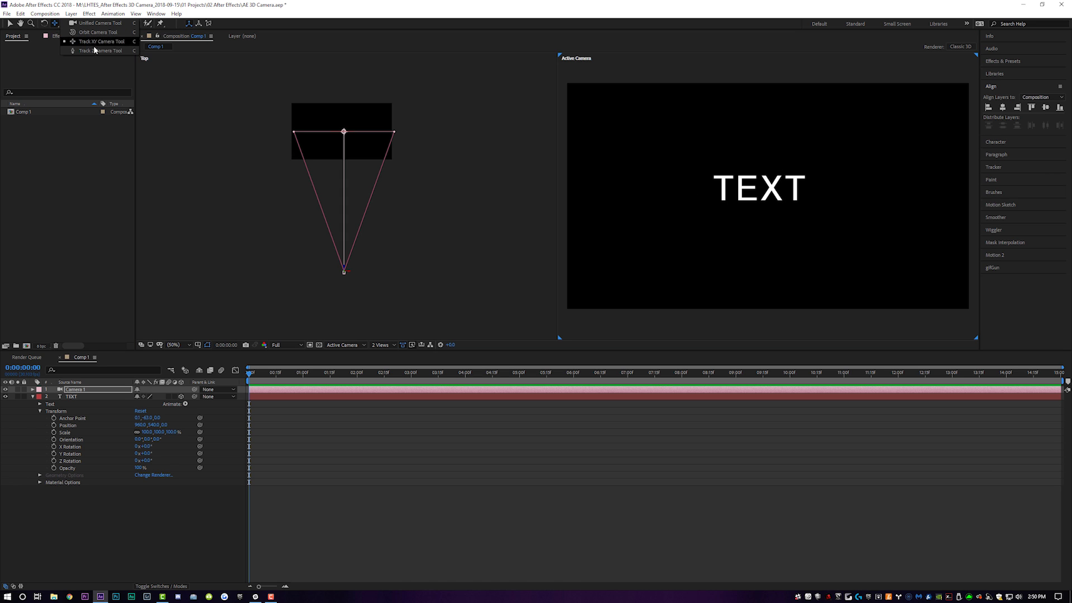
{"action": "left_click", "coordinate": [95, 51]}
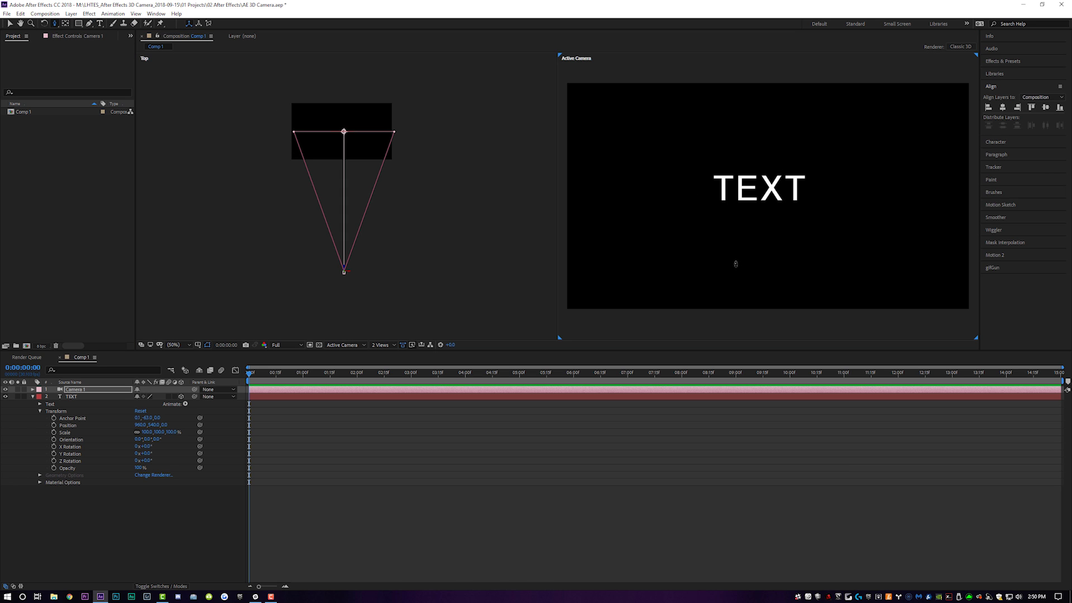
{"action": "left_click_drag", "start_coordinate": [735, 260], "coordinate": [722, 91]}
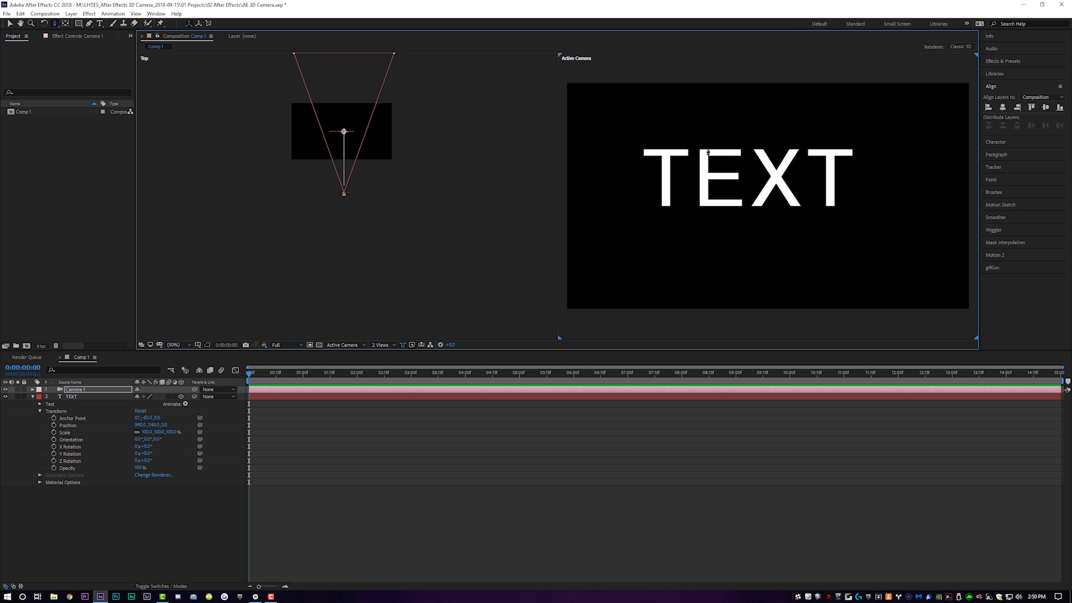
{"action": "left_click_drag", "start_coordinate": [700, 147], "coordinate": [751, 514]}
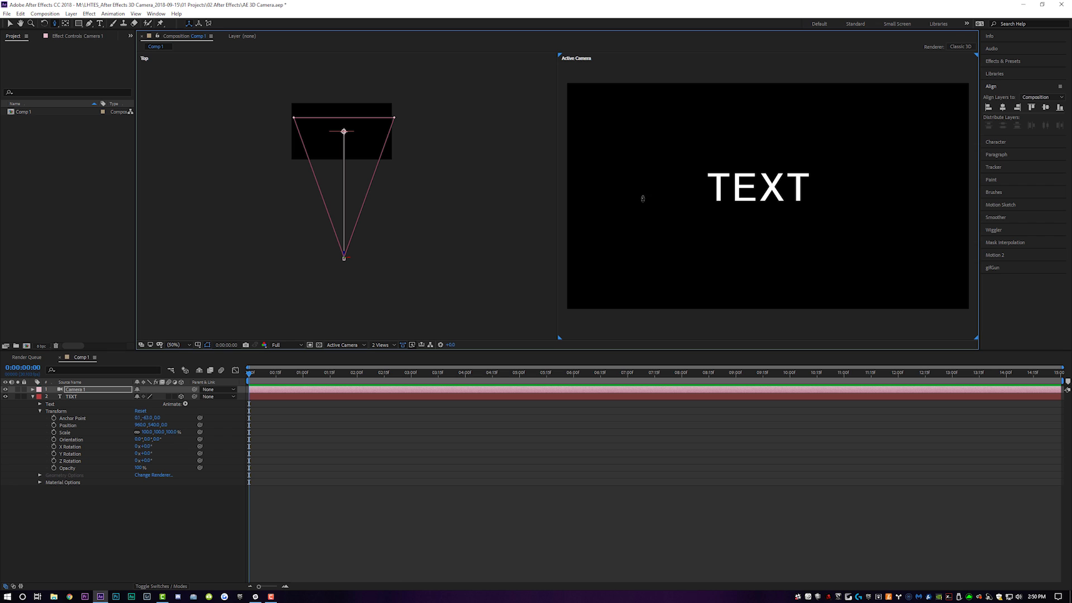
{"action": "left_click", "coordinate": [83, 389]}
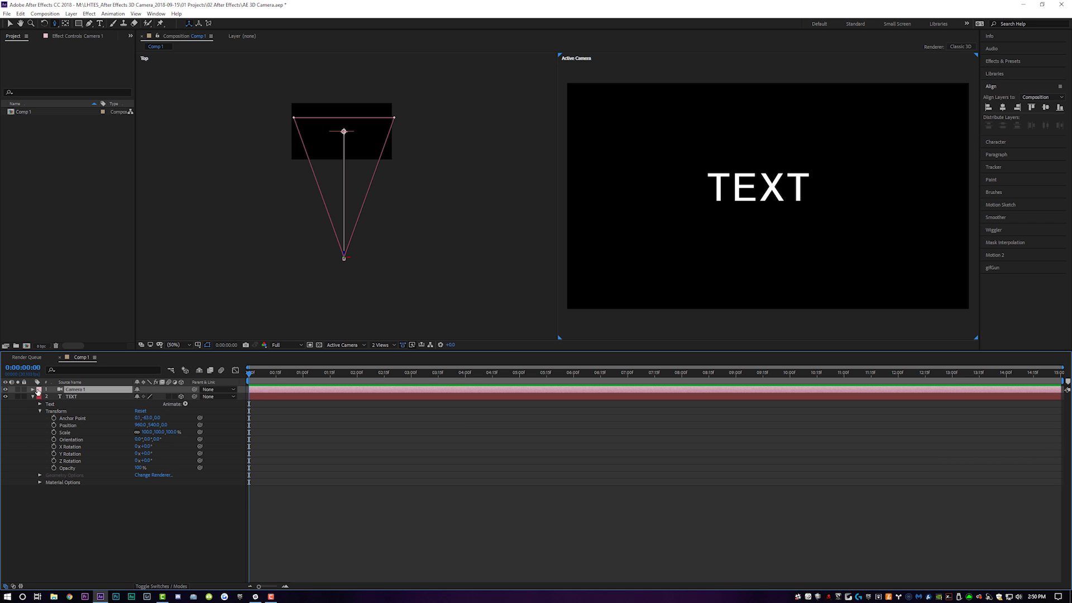
Keyframe a Camera 1 Position push-in on TEXT, recentre it, and preview from the start.
{"action": "left_click", "coordinate": [32, 390]}
{"action": "left_click", "coordinate": [40, 396]}
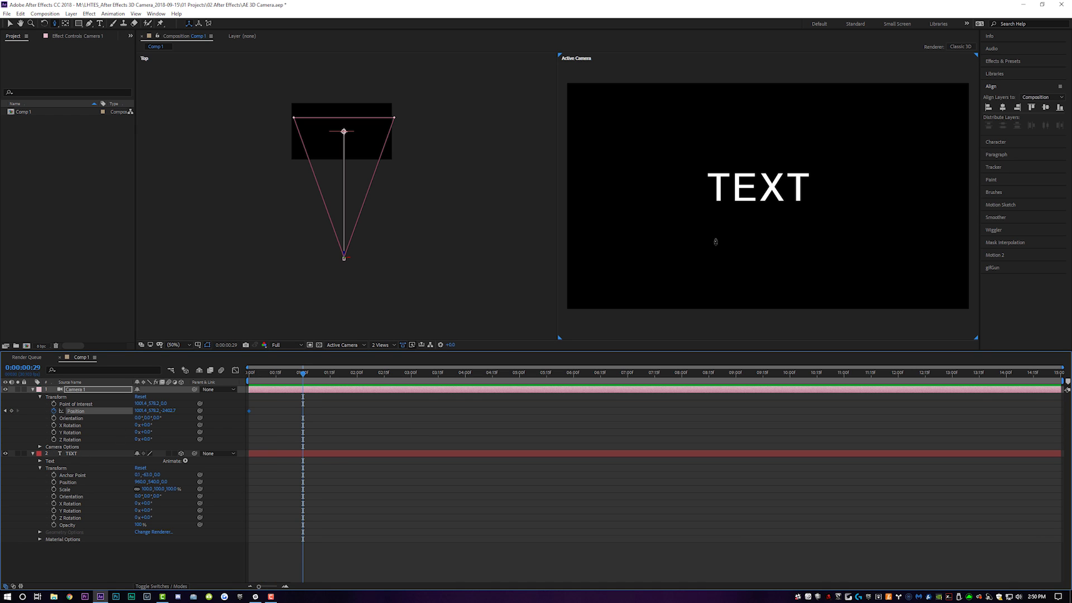
{"action": "left_click_drag", "start_coordinate": [715, 242], "coordinate": [686, 93]}
{"action": "left_click_drag", "start_coordinate": [54, 22], "coordinate": [83, 42]}
{"action": "left_click_drag", "start_coordinate": [731, 188], "coordinate": [757, 205]}
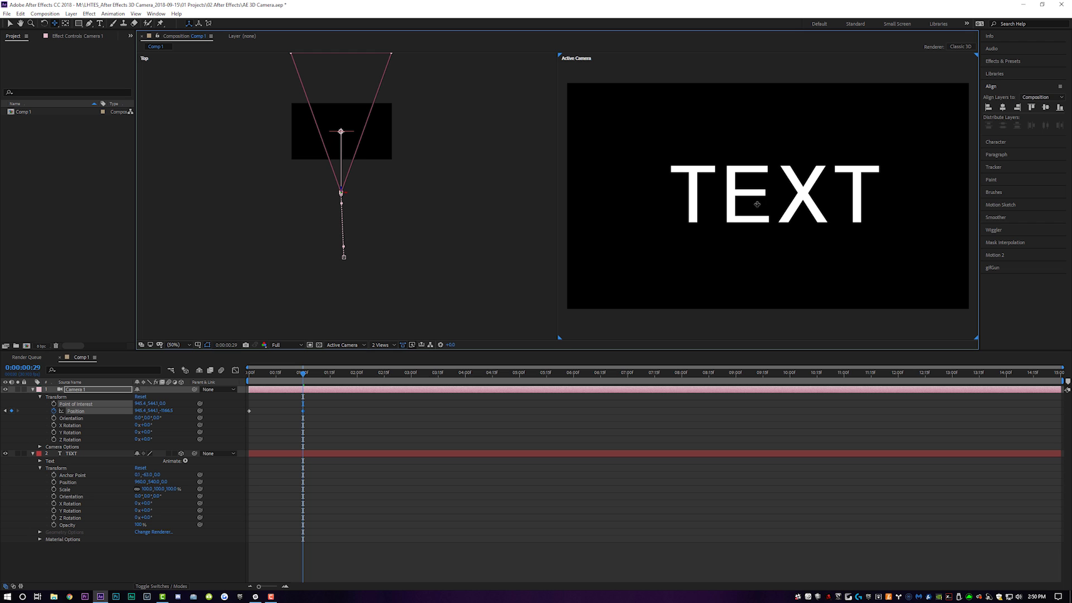
{"action": "key", "text": "Home"}
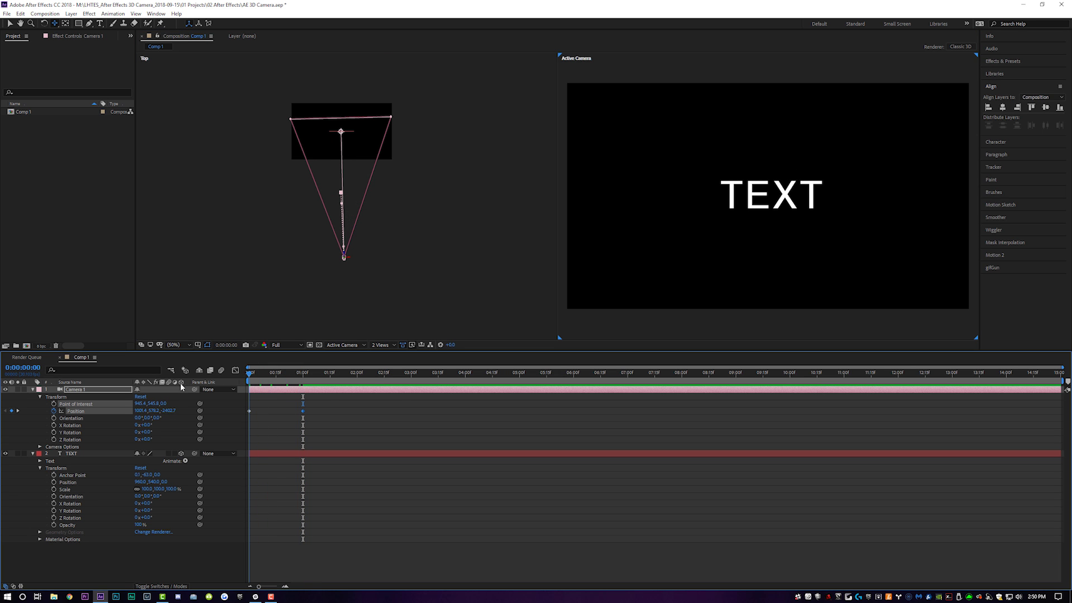
{"action": "key", "text": "space"}
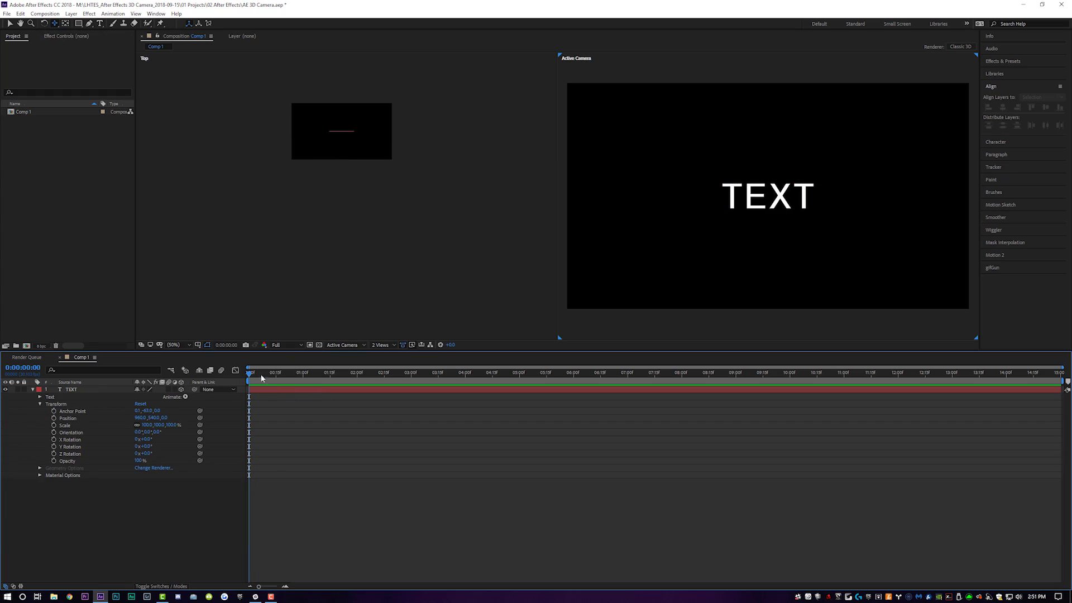
Retype the TEXT layer as FOCUS and move it to the left of the frame.
{"action": "left_click", "coordinate": [284, 390]}
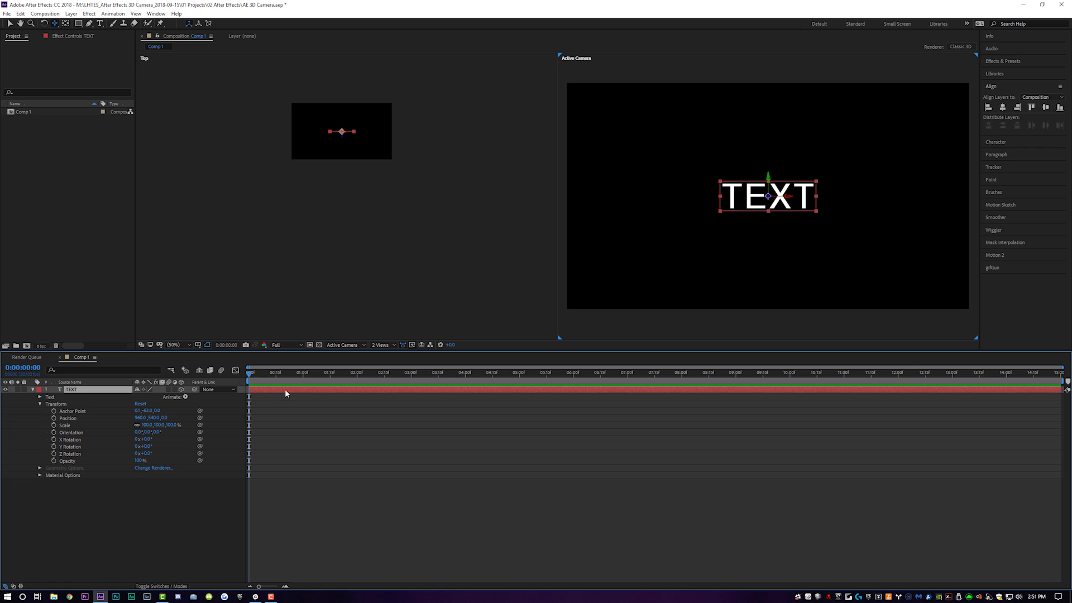
{"action": "left_click", "coordinate": [99, 24]}
{"action": "left_click", "coordinate": [783, 212]}
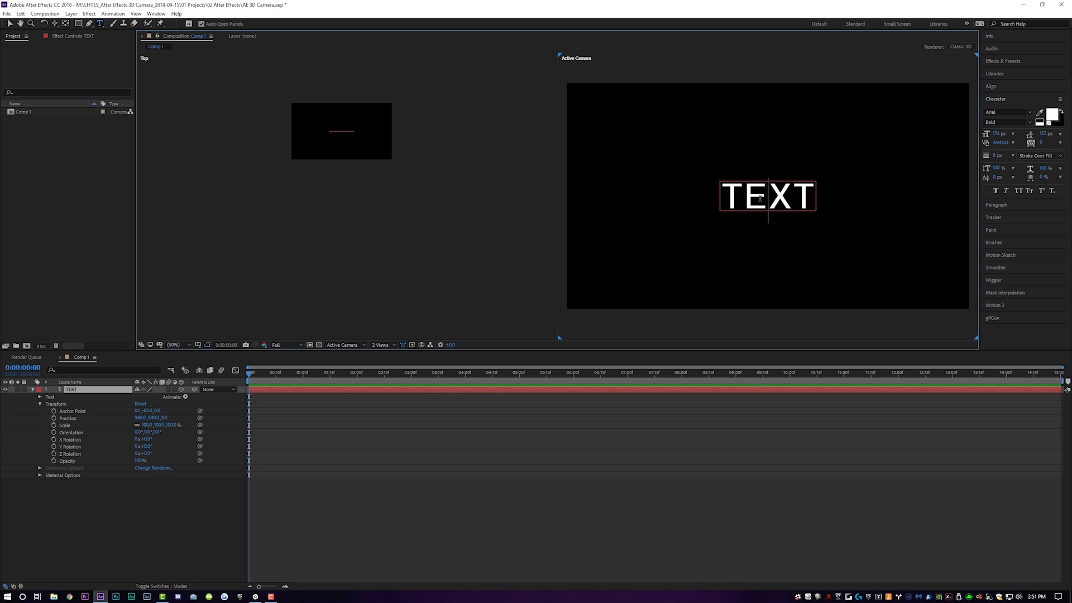
{"action": "key", "text": "ctrl+a"}
{"action": "type", "text": "FOCUS"}
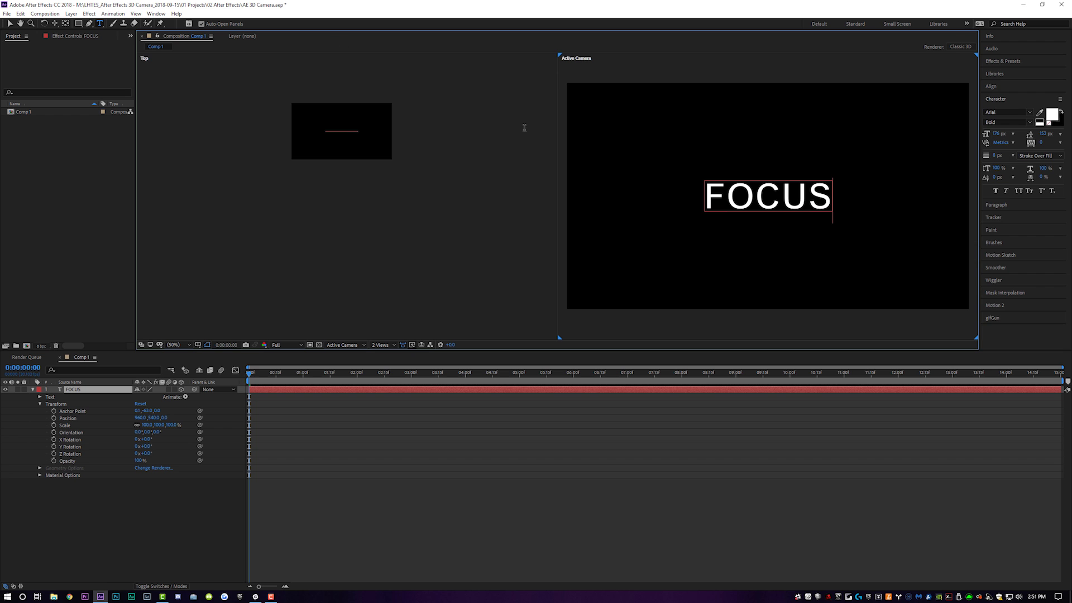
{"action": "left_click", "coordinate": [10, 23]}
{"action": "left_click_drag", "start_coordinate": [770, 210], "coordinate": [848, 205]}
Duplicate the FOCUS layer and retype the copy to read RACK.
{"action": "key", "text": "ctrl+d"}
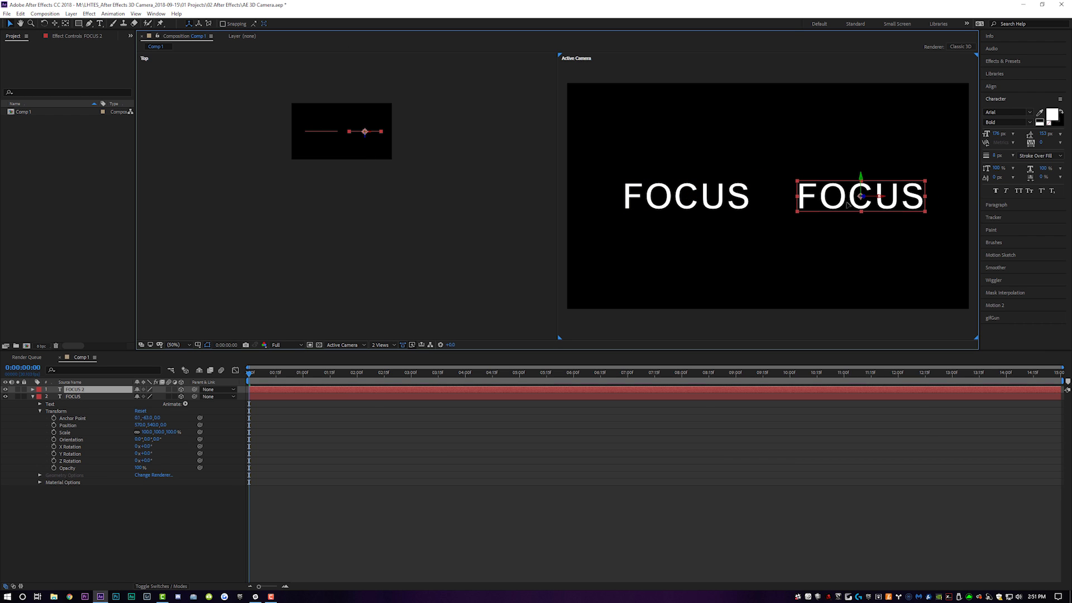
{"action": "key", "text": "Return"}
{"action": "key", "text": "g"}
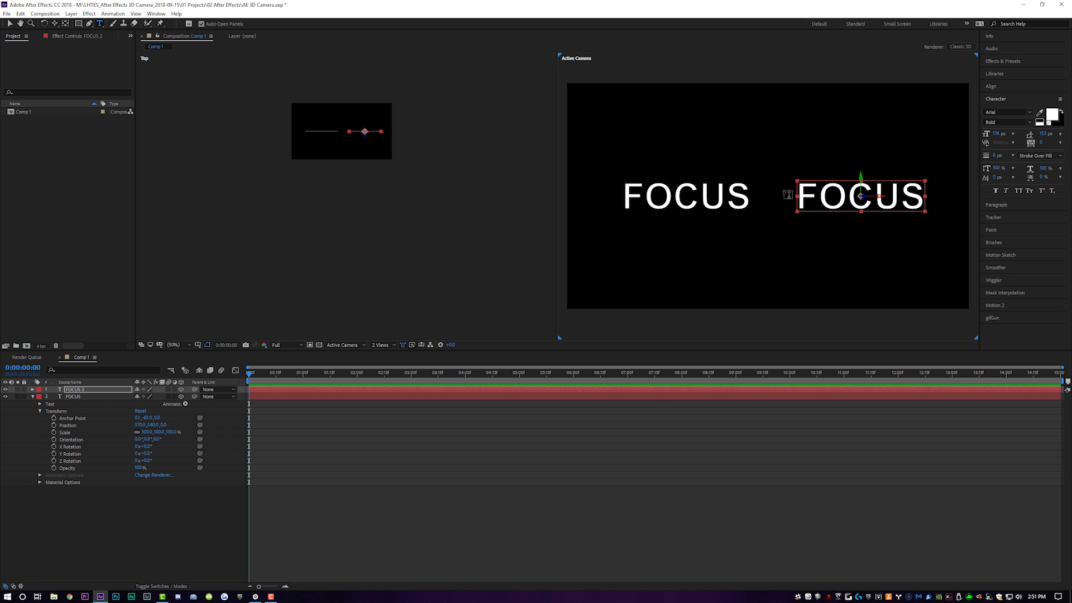
{"action": "double_click", "coordinate": [835, 201]}
{"action": "type", "text": "RACK"}
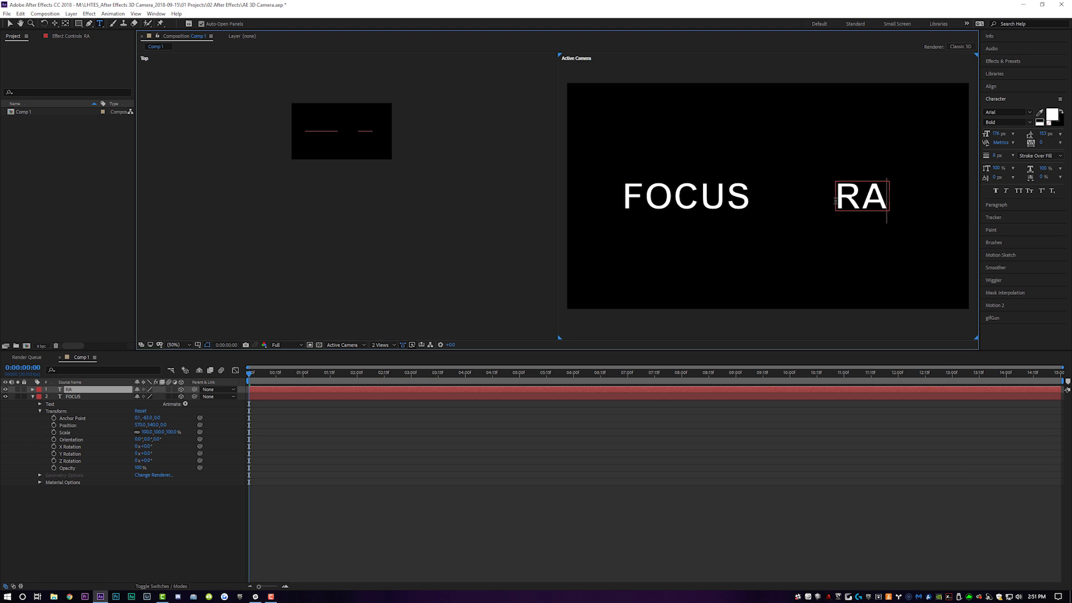
{"action": "left_click", "coordinate": [10, 25]}
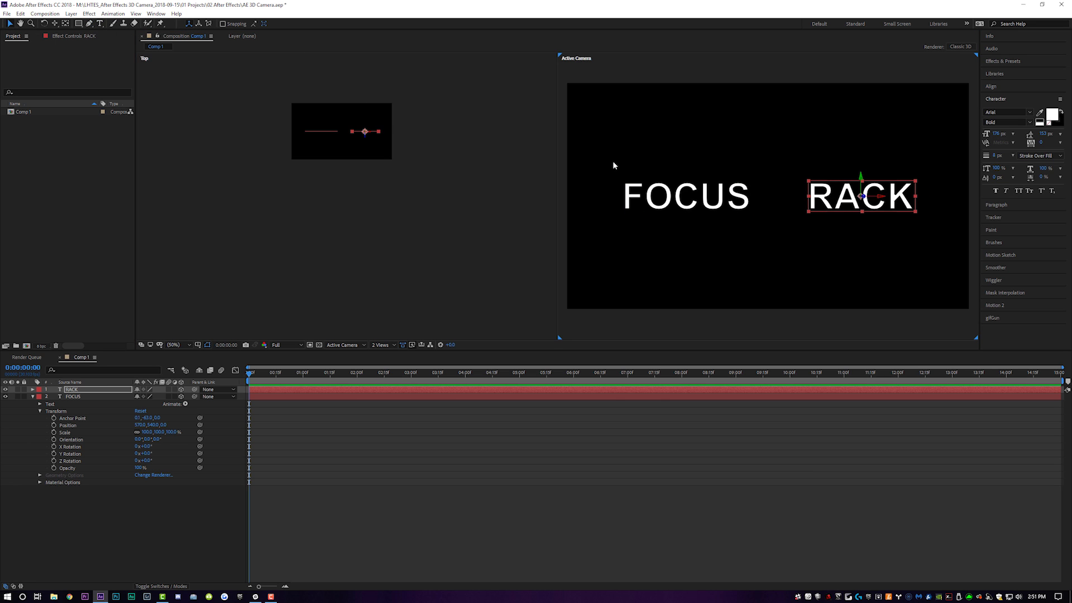
{"action": "left_click", "coordinate": [350, 473]}
Add a new camera layer via Layer > New > Camera with default settings.
{"action": "left_click", "coordinate": [67, 13]}
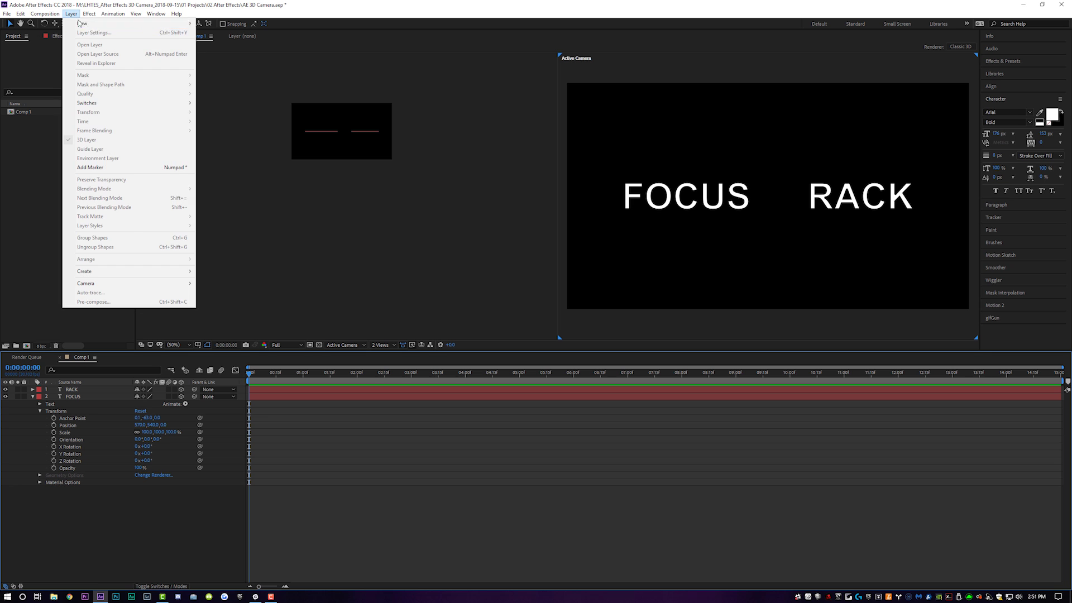
{"action": "mouse_move", "coordinate": [83, 19]}
{"action": "left_click", "coordinate": [223, 49]}
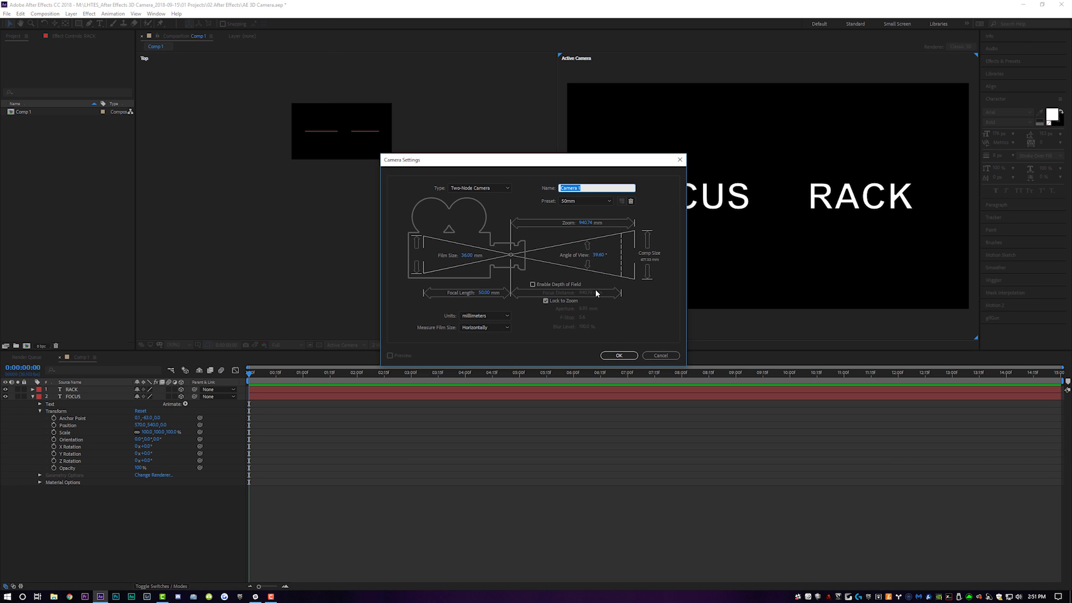
{"action": "left_click", "coordinate": [625, 359]}
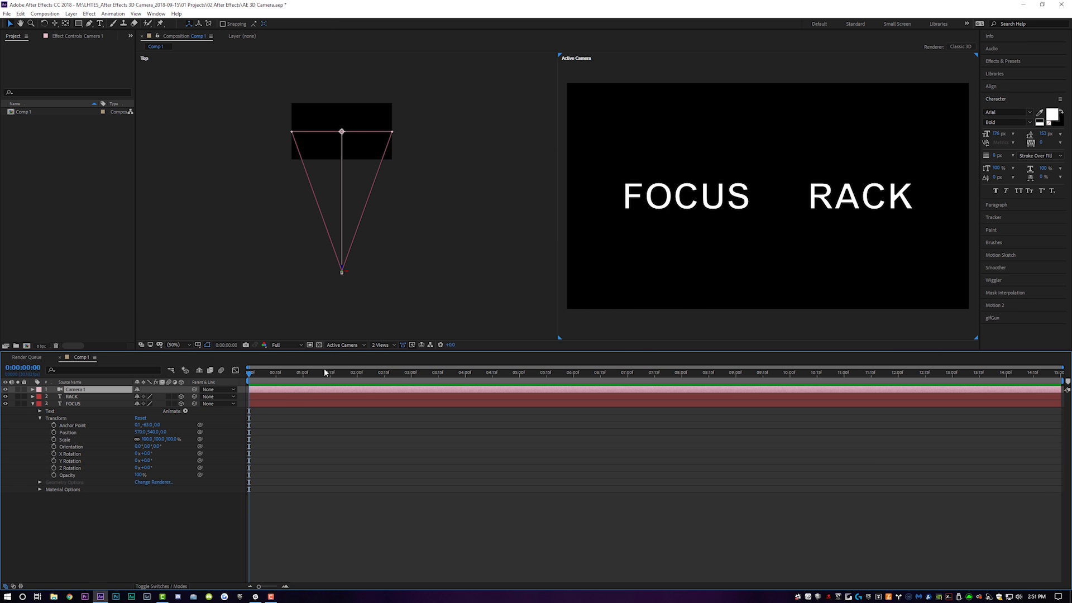
In the Top view, bring RACK nearer the camera and left, and push FOCUS back in Z.
{"action": "left_click", "coordinate": [78, 396]}
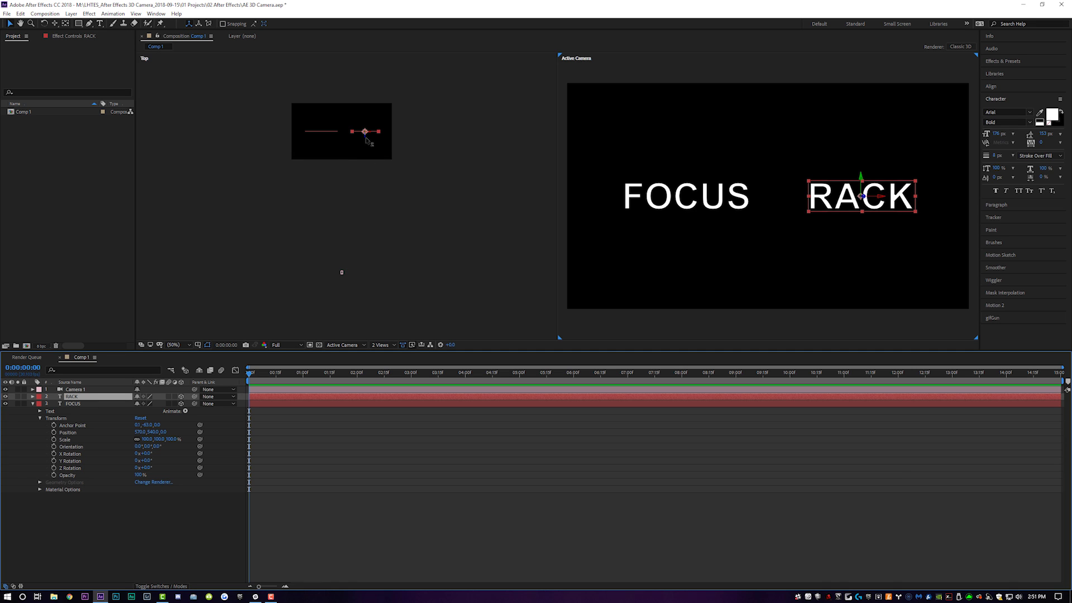
{"action": "left_click_drag", "start_coordinate": [366, 139], "coordinate": [363, 202]}
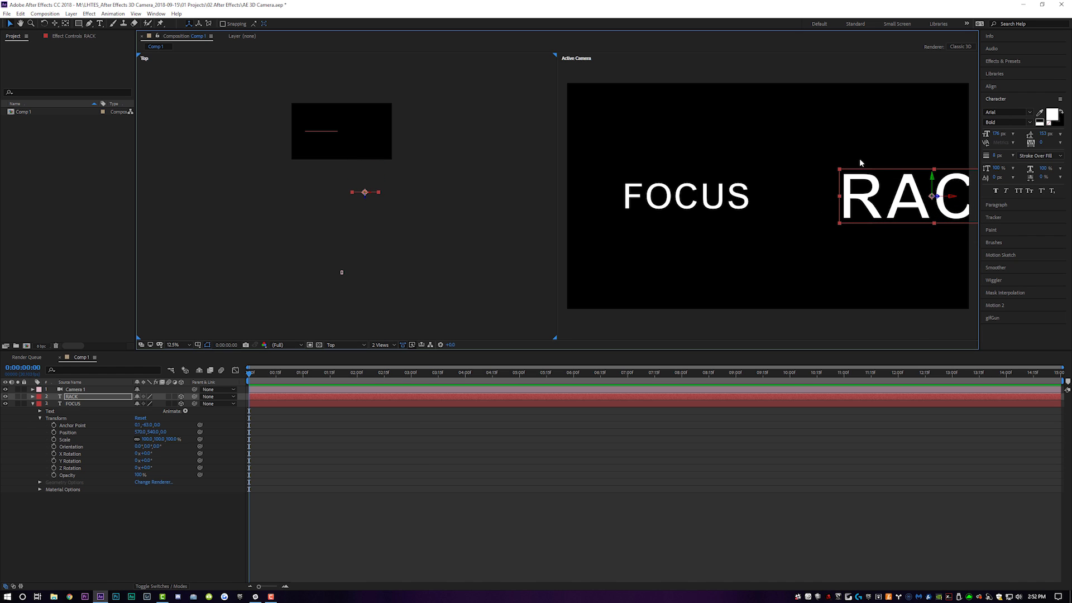
{"action": "left_click_drag", "start_coordinate": [369, 195], "coordinate": [359, 196]}
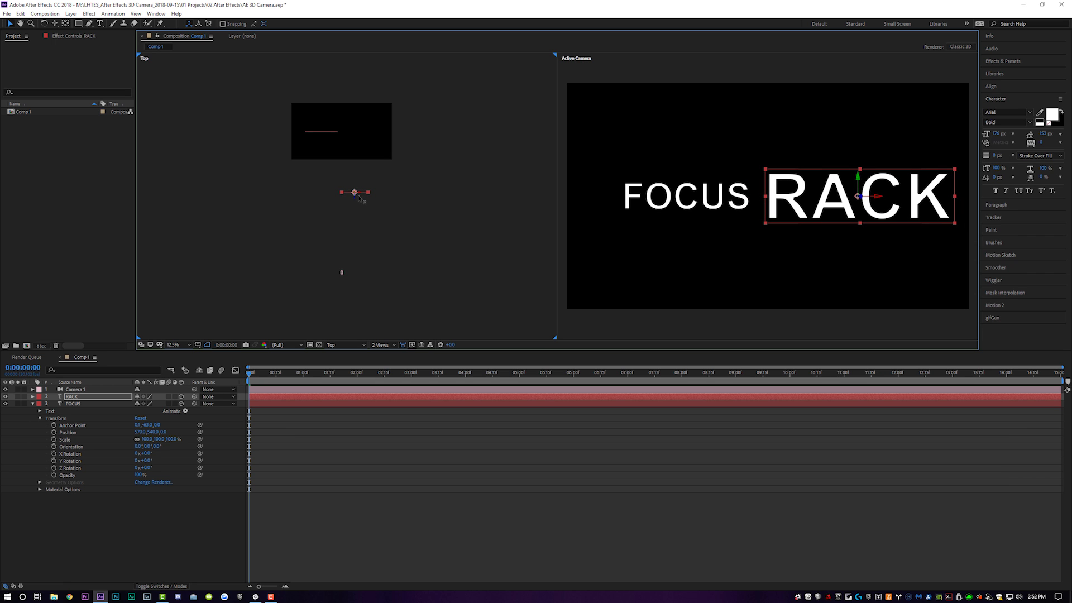
{"action": "left_click", "coordinate": [299, 403]}
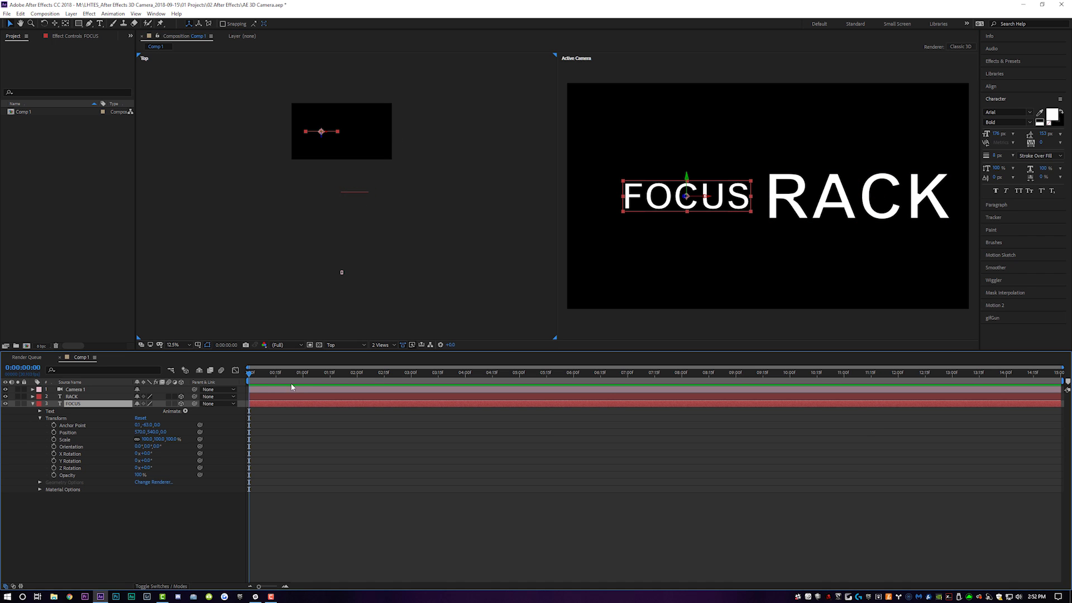
{"action": "left_click_drag", "start_coordinate": [322, 138], "coordinate": [316, 114]}
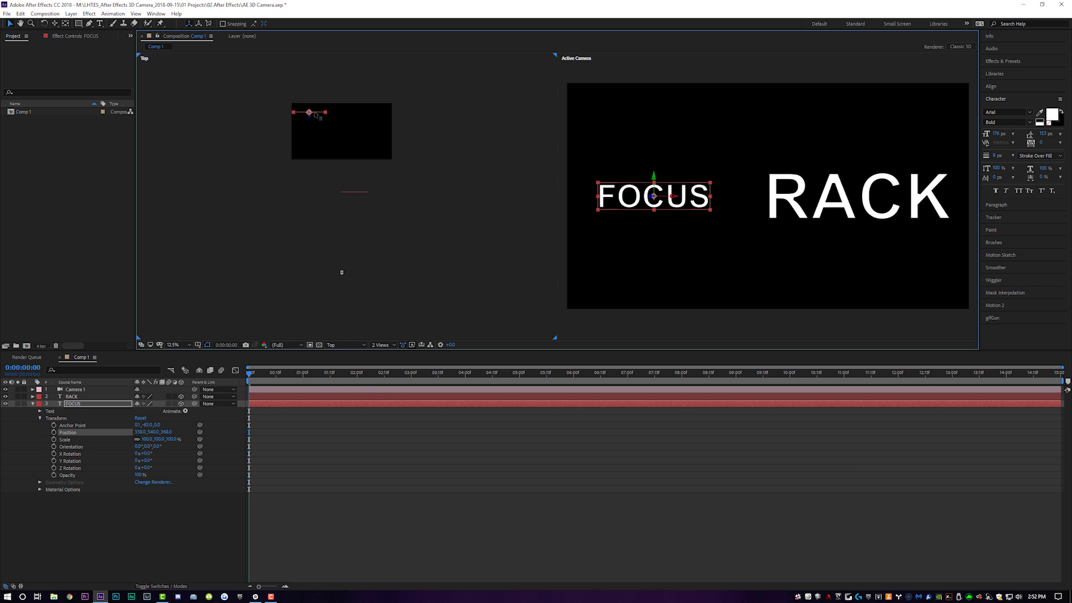
{"action": "left_click", "coordinate": [330, 125]}
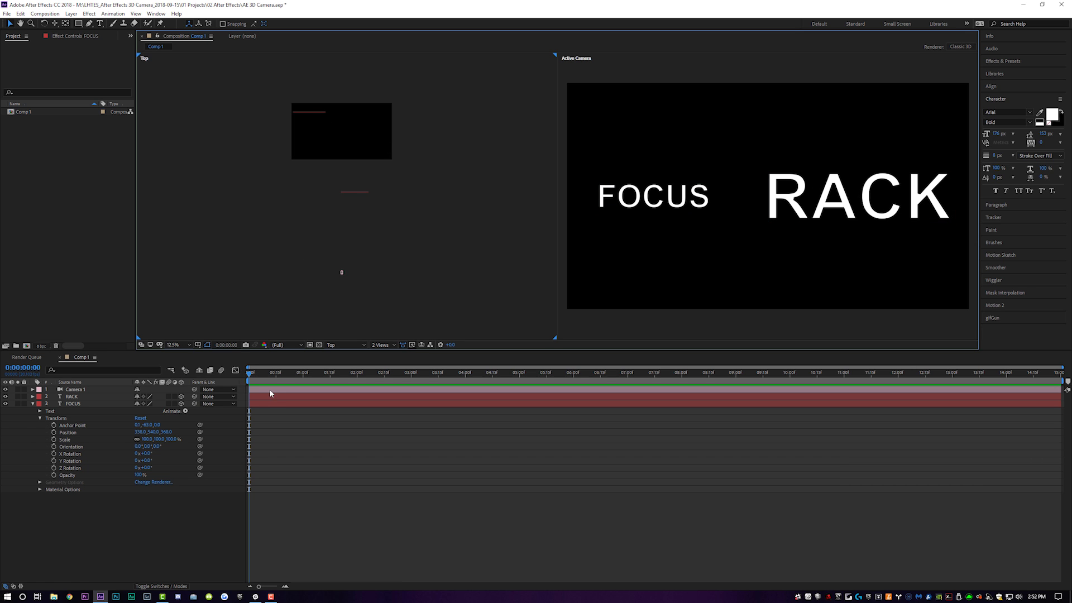
Turn on Camera 1's Depth of Field and set Focus Distance onto RACK.
{"action": "left_click", "coordinate": [70, 389]}
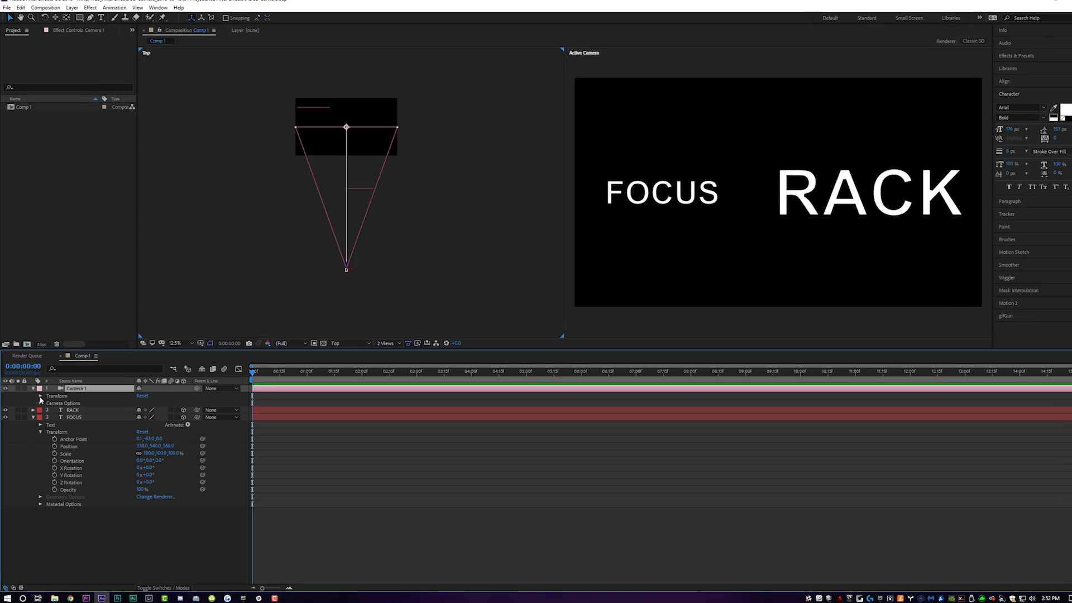
{"action": "left_click", "coordinate": [33, 389]}
{"action": "left_click", "coordinate": [40, 404]}
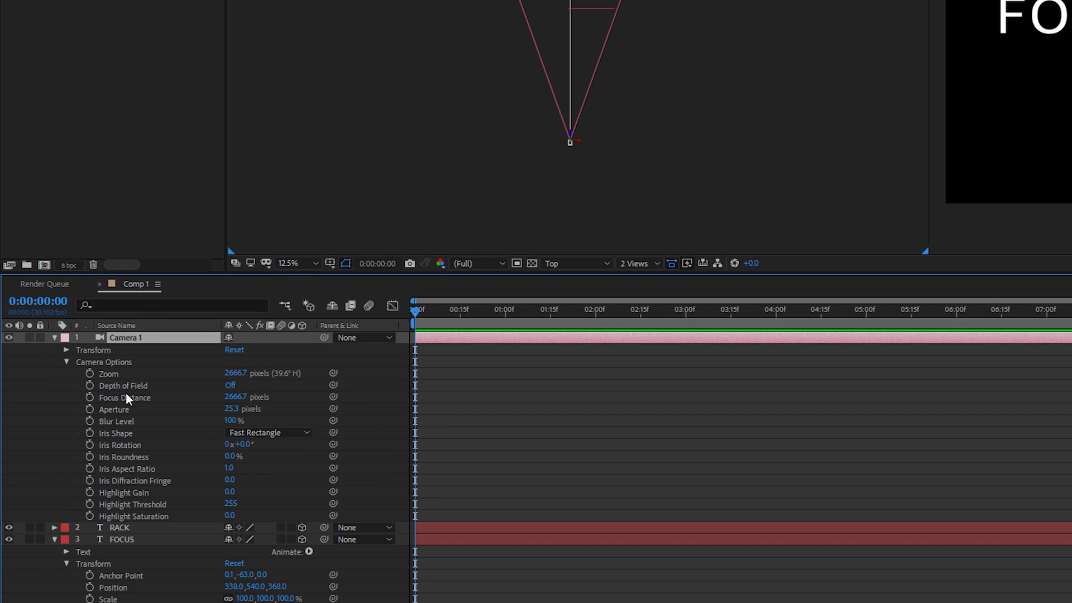
{"action": "left_click", "coordinate": [232, 386]}
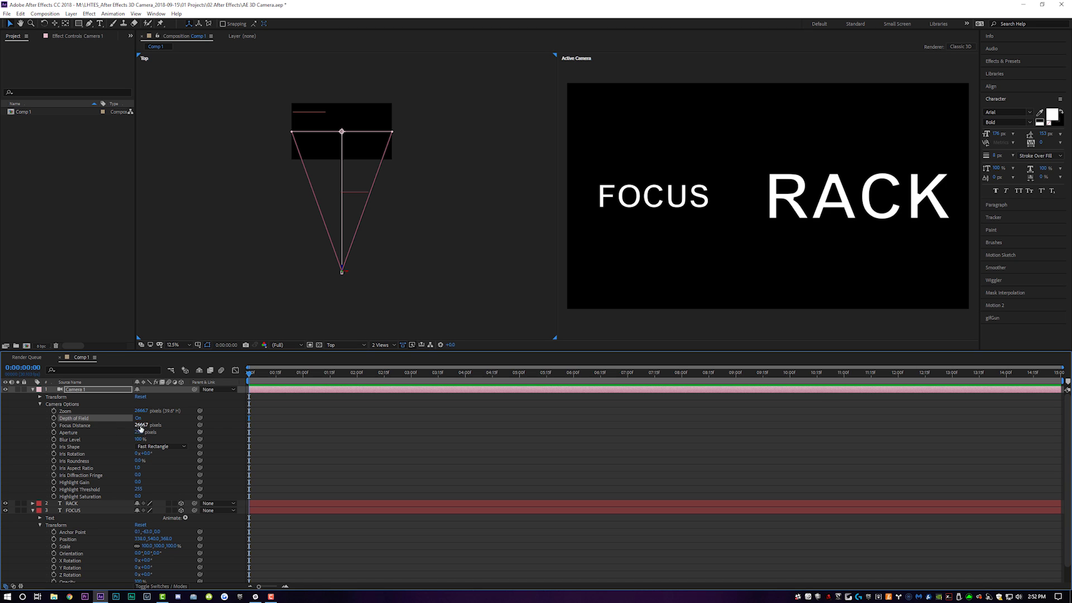
{"action": "mouse_move", "coordinate": [140, 425]}
{"action": "left_mouse_down"}
{"action": "mouse_move", "coordinate": [170, 427]}
{"action": "mouse_move", "coordinate": [128, 424]}
{"action": "left_mouse_up"}
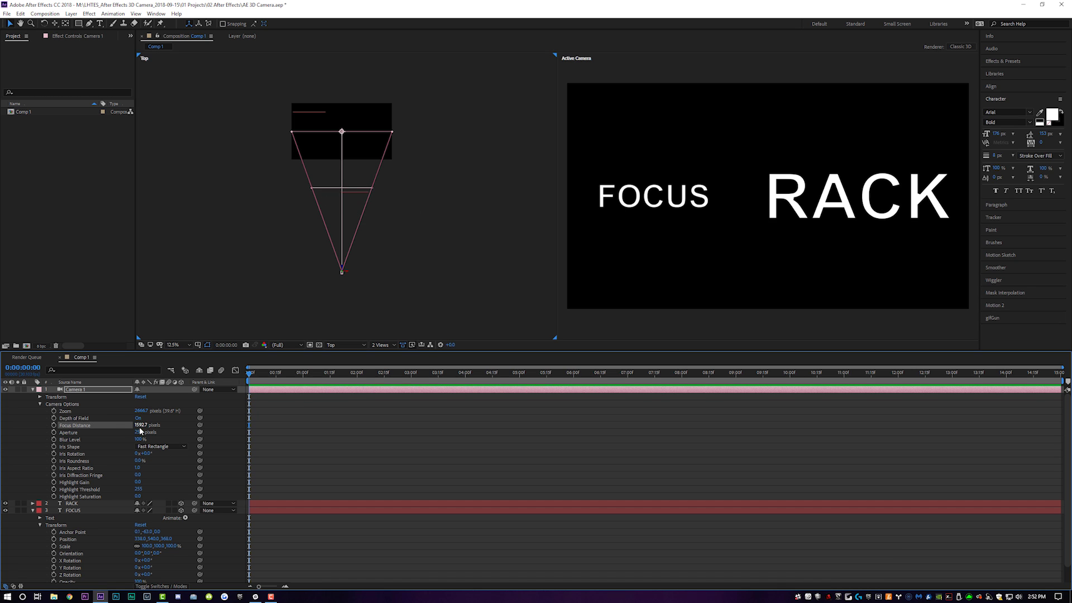
{"action": "left_click_drag", "start_coordinate": [140, 429], "coordinate": [125, 425]}
Widen the camera's Aperture so FOCUS blurs, then reduce it to soften the blur.
{"action": "left_click_drag", "start_coordinate": [139, 434], "coordinate": [302, 436]}
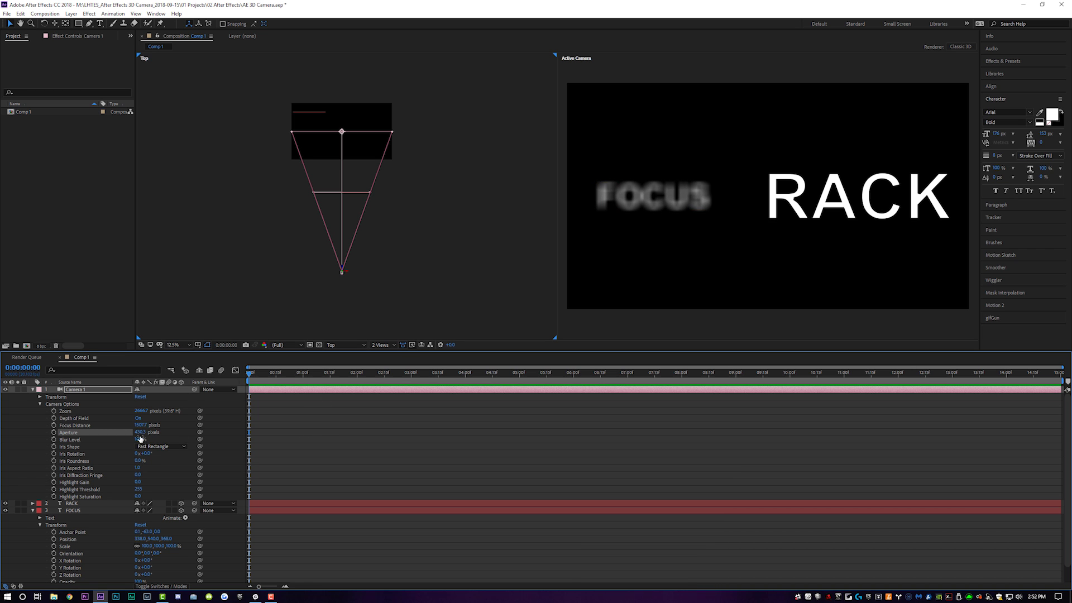
{"action": "left_click_drag", "start_coordinate": [139, 432], "coordinate": [510, 440]}
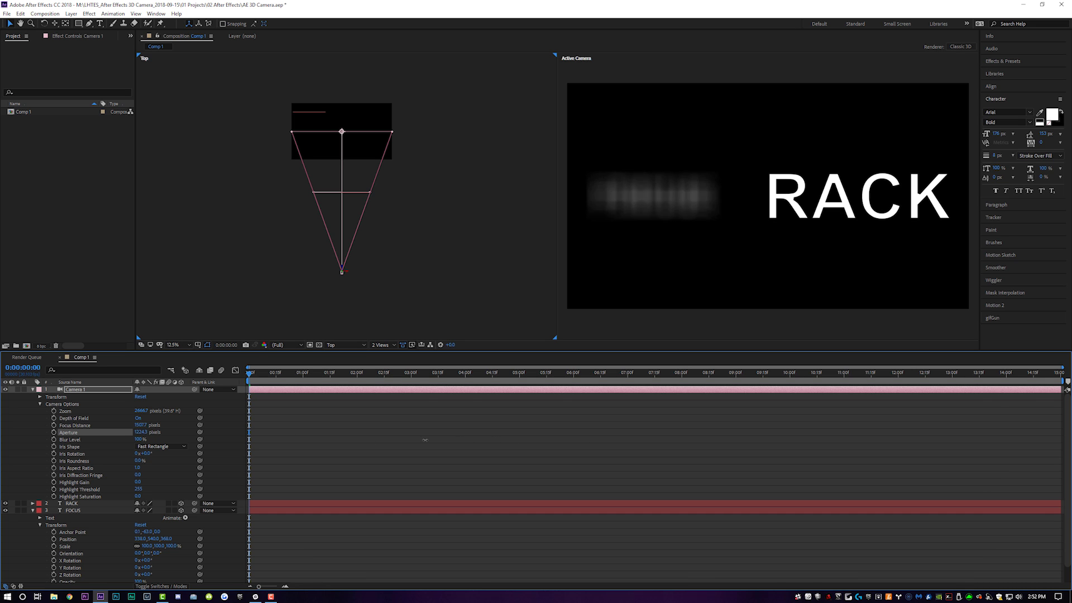
{"action": "left_click_drag", "start_coordinate": [425, 440], "coordinate": [138, 446]}
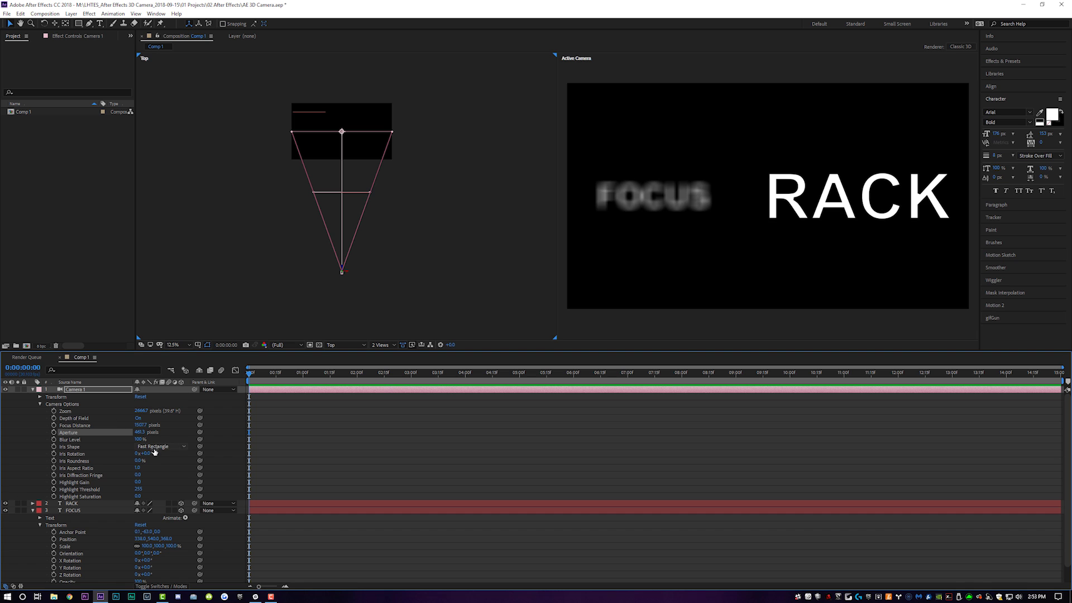
Try Octagon and Square iris shapes, settle on Pentagon, and nudge the Aperture up.
{"action": "left_click", "coordinate": [165, 448]}
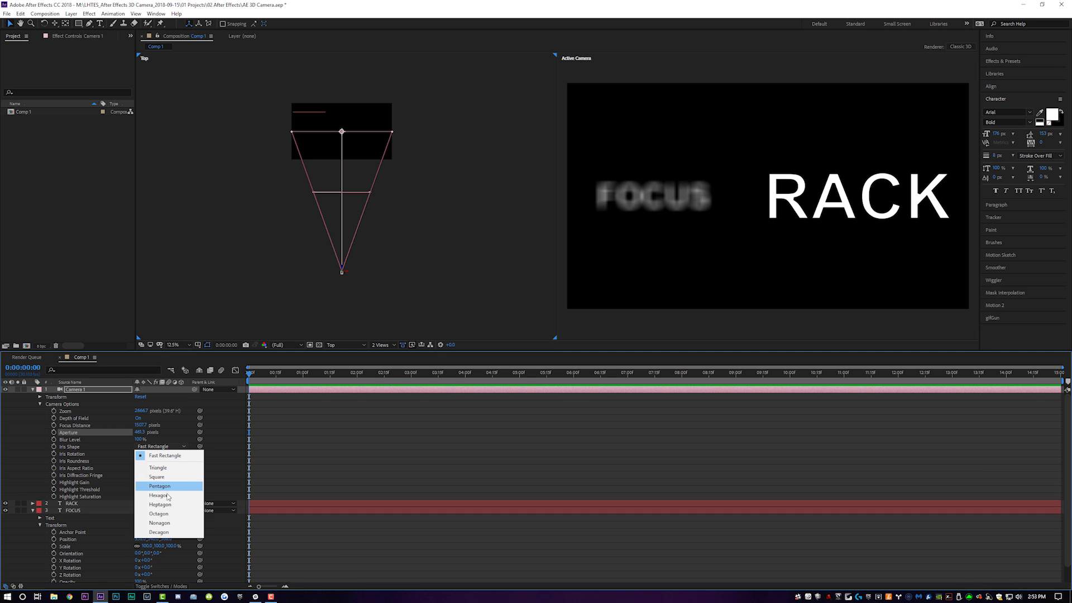
{"action": "left_click", "coordinate": [170, 514]}
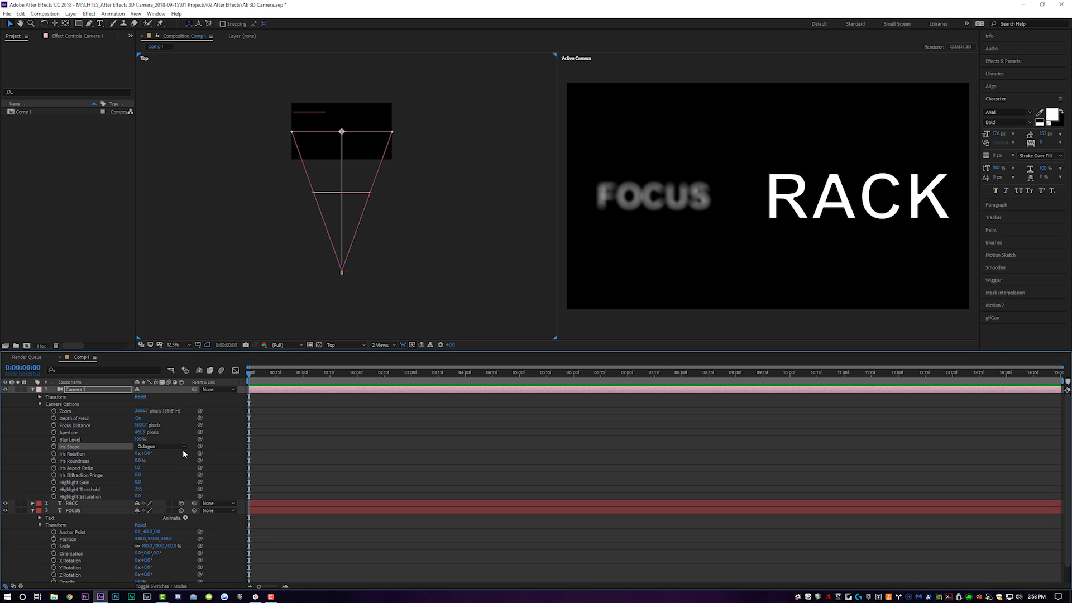
{"action": "left_click", "coordinate": [155, 448]}
{"action": "left_click", "coordinate": [168, 478]}
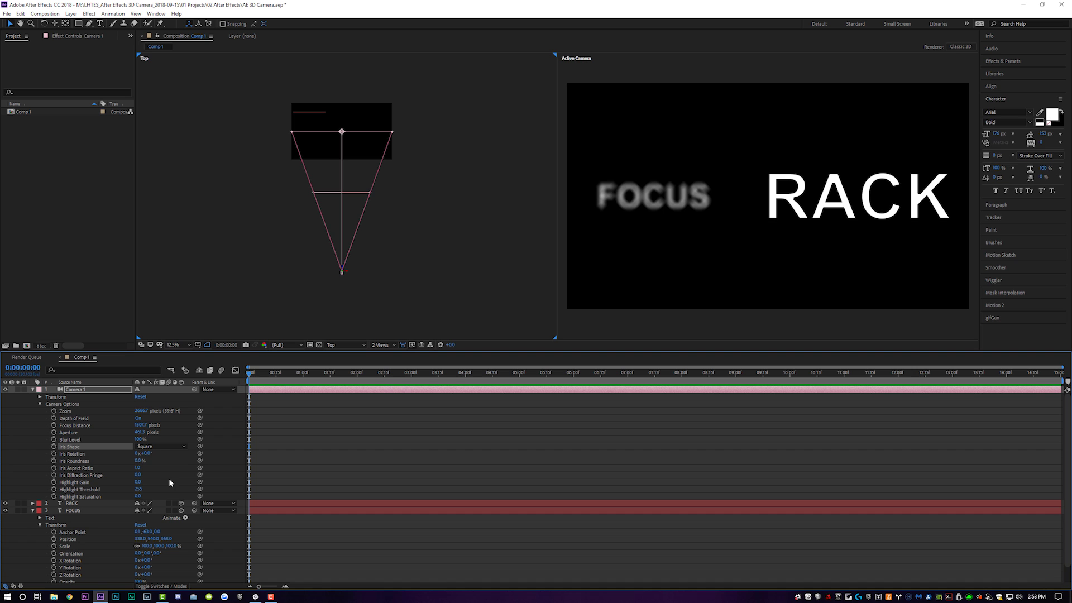
{"action": "left_click", "coordinate": [159, 448]}
{"action": "left_click", "coordinate": [163, 486]}
{"action": "left_click_drag", "start_coordinate": [141, 433], "coordinate": [154, 433]}
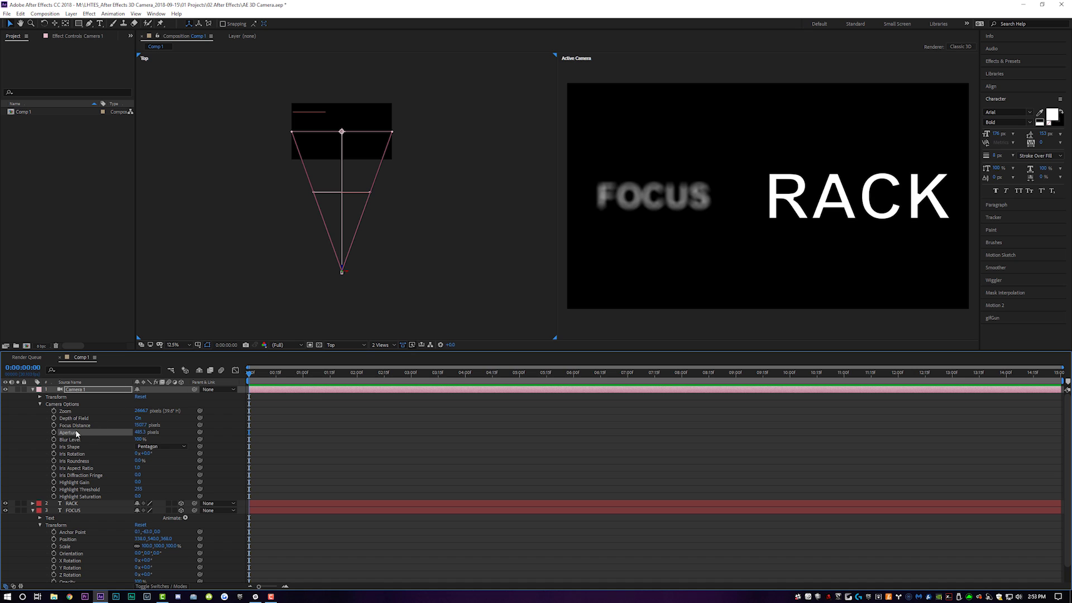
Keyframe Focus Distance at 0:00, then set it to about 3034 at 1:14 so FOCUS is sharp.
{"action": "left_click", "coordinate": [54, 426]}
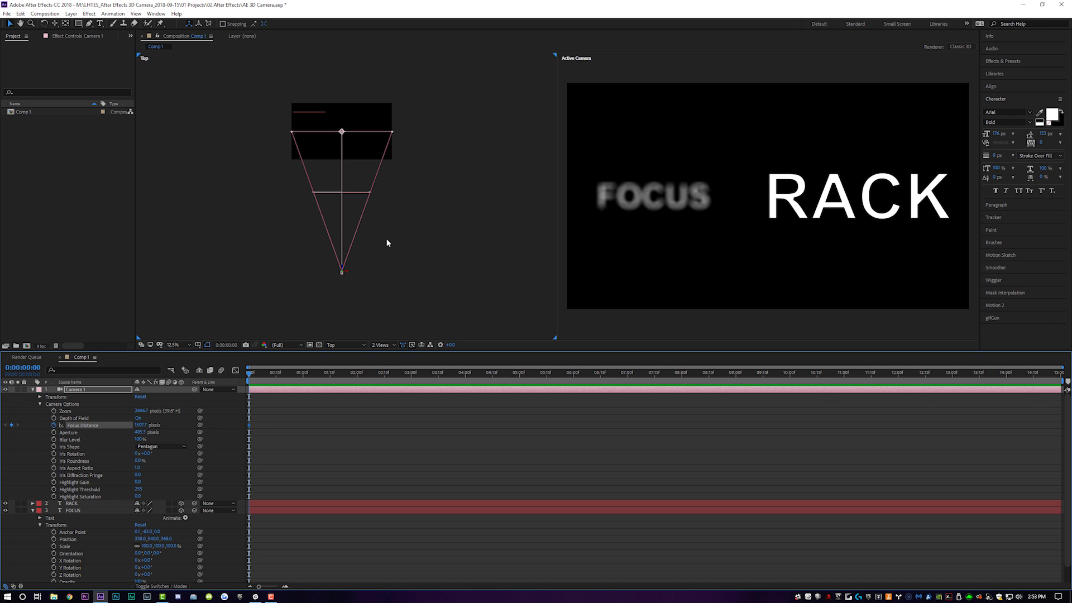
{"action": "left_click_drag", "start_coordinate": [288, 376], "coordinate": [329, 378]}
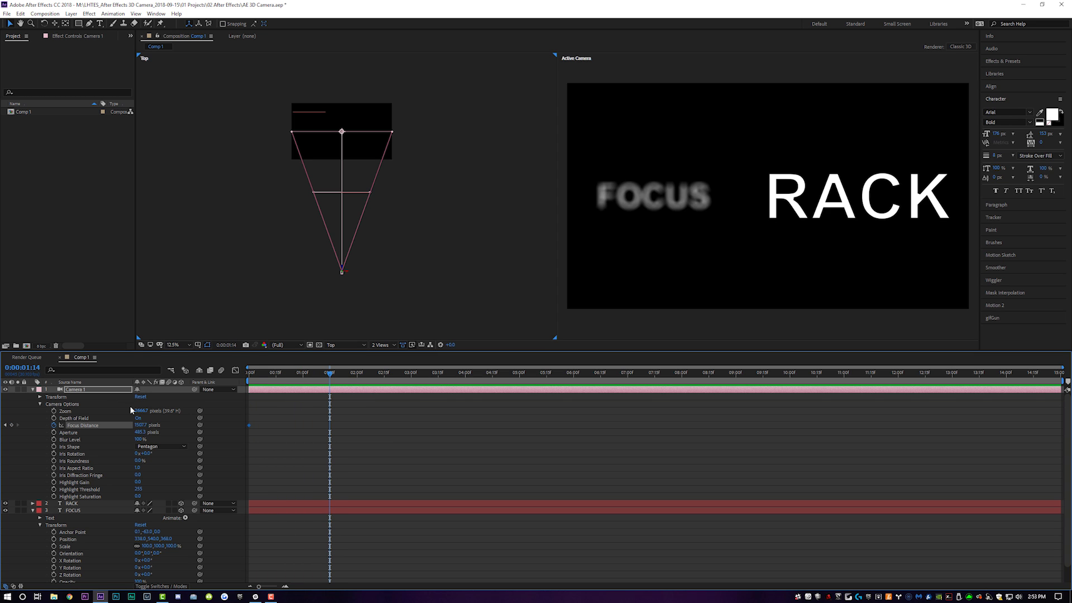
{"action": "left_click_drag", "start_coordinate": [135, 425], "coordinate": [190, 418]}
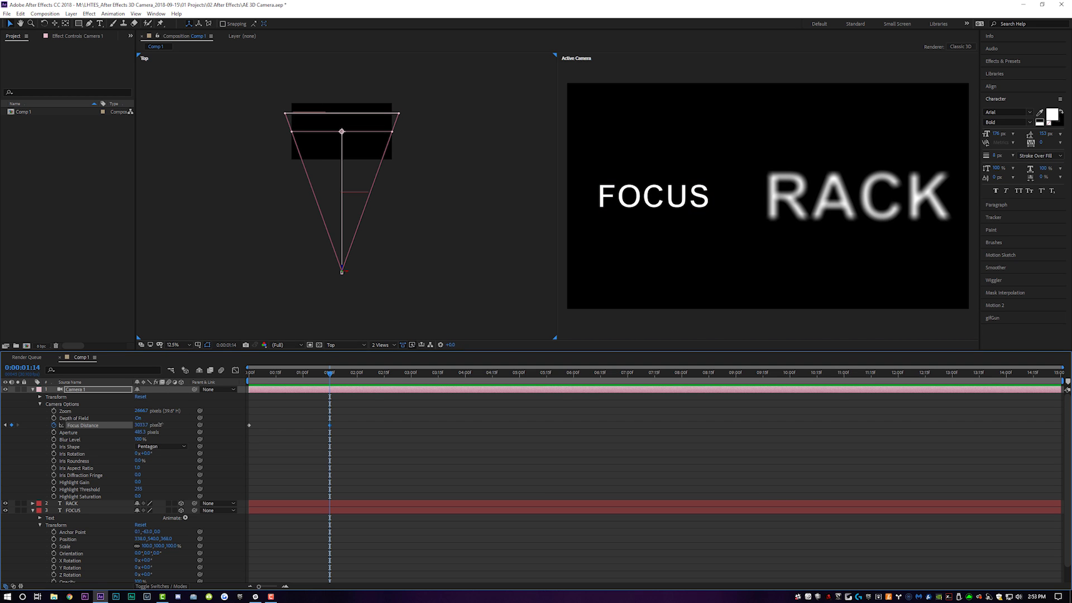
{"action": "left_click_drag", "start_coordinate": [160, 425], "coordinate": [145, 426]}
Raise the camera's Aperture to blur RACK further, then preview the focus rack.
{"action": "left_click_drag", "start_coordinate": [141, 433], "coordinate": [286, 431]}
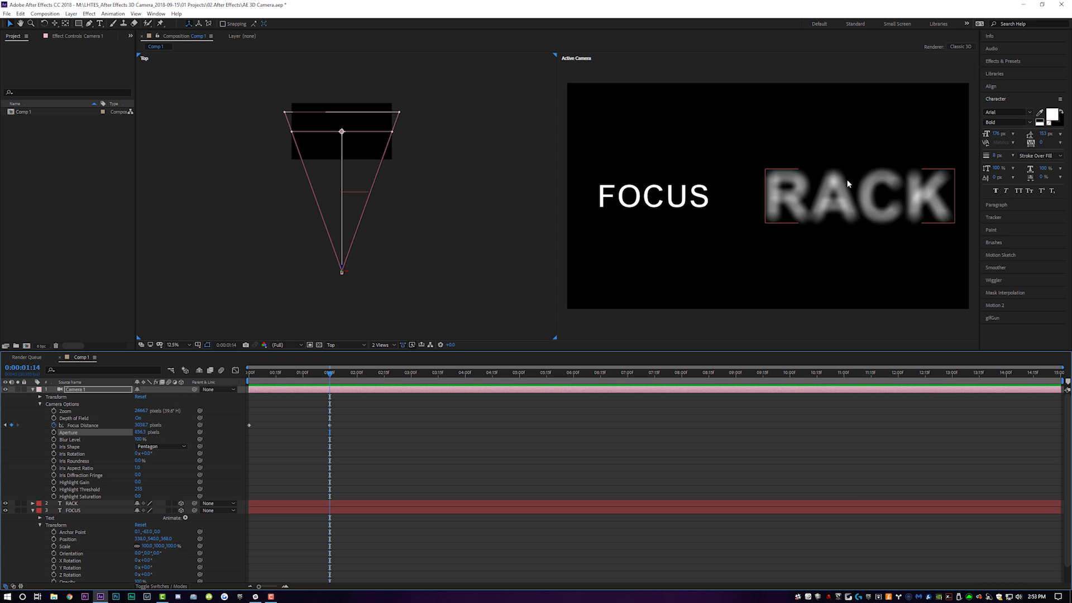
{"action": "key", "text": "space"}
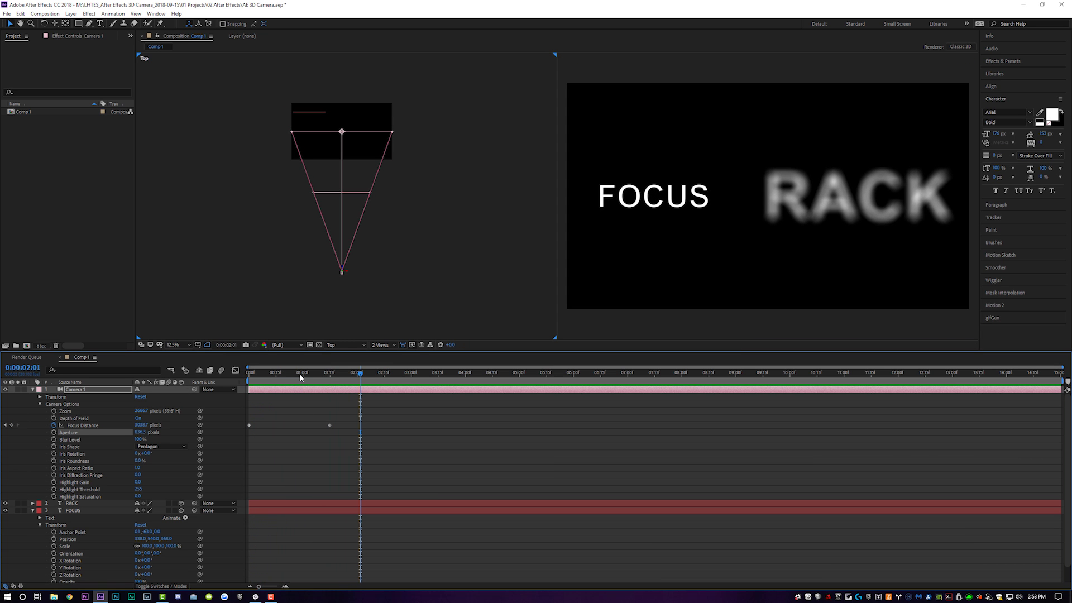
{"action": "key", "text": "space"}
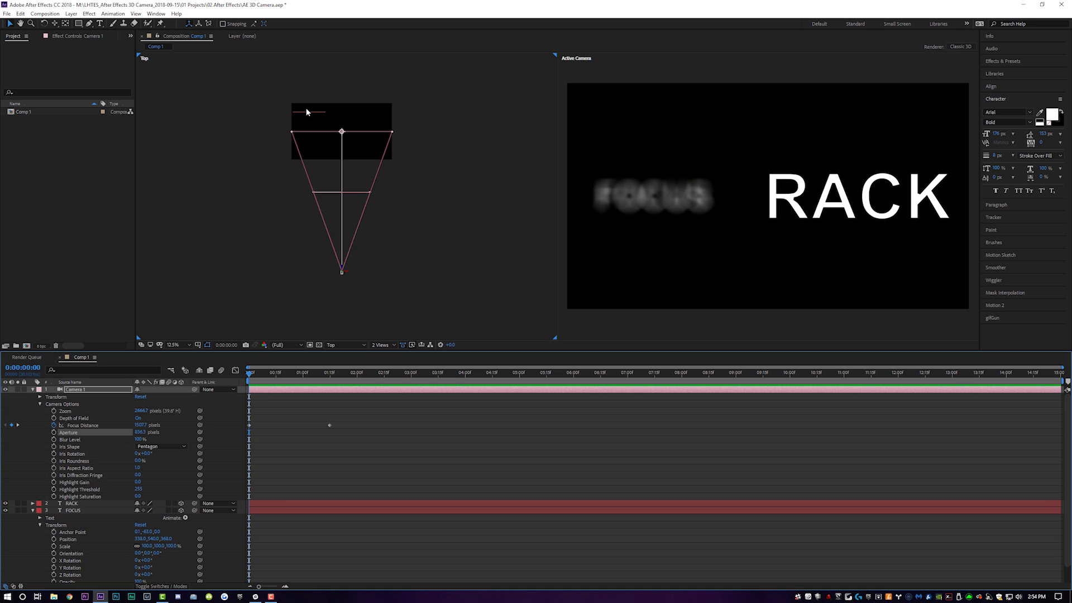
{"action": "mouse_move", "coordinate": [254, 381]}
{"action": "left_mouse_down"}
{"action": "mouse_move", "coordinate": [316, 374]}
{"action": "mouse_move", "coordinate": [228, 374]}
{"action": "mouse_move", "coordinate": [238, 379]}
{"action": "left_mouse_up"}
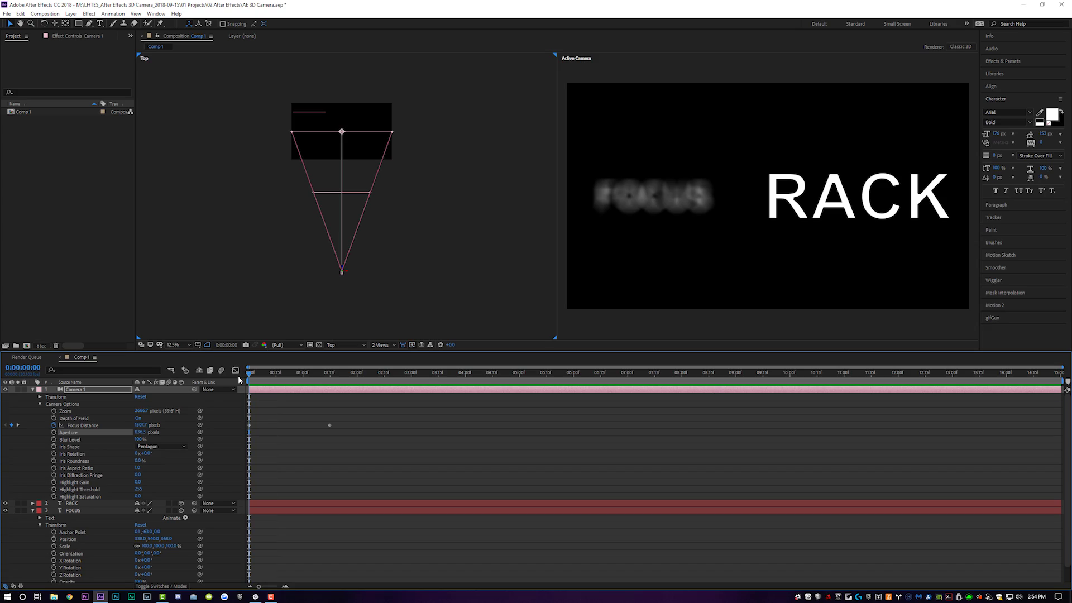